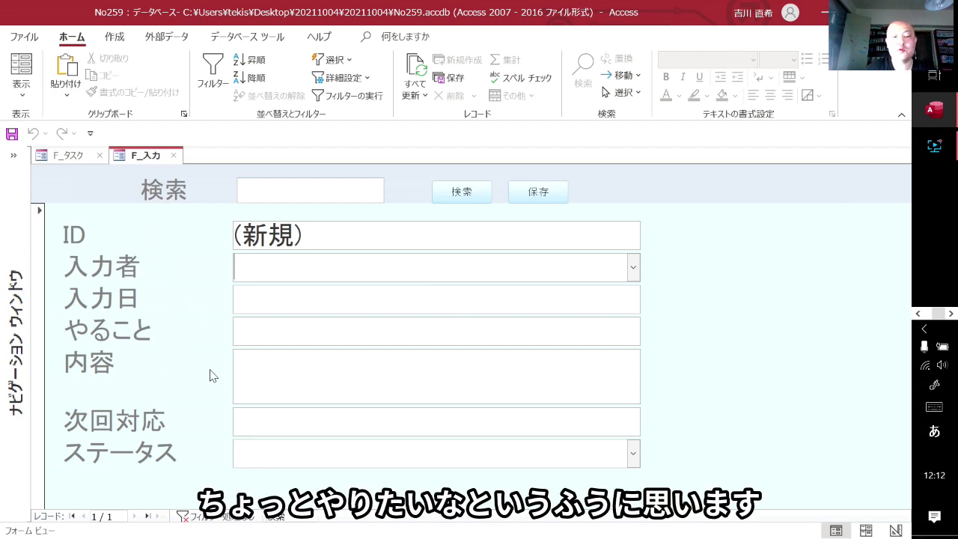
Step: Open the MT_コンボ lookup table from the Navigation Pane and select its ID key column
click(14, 155)
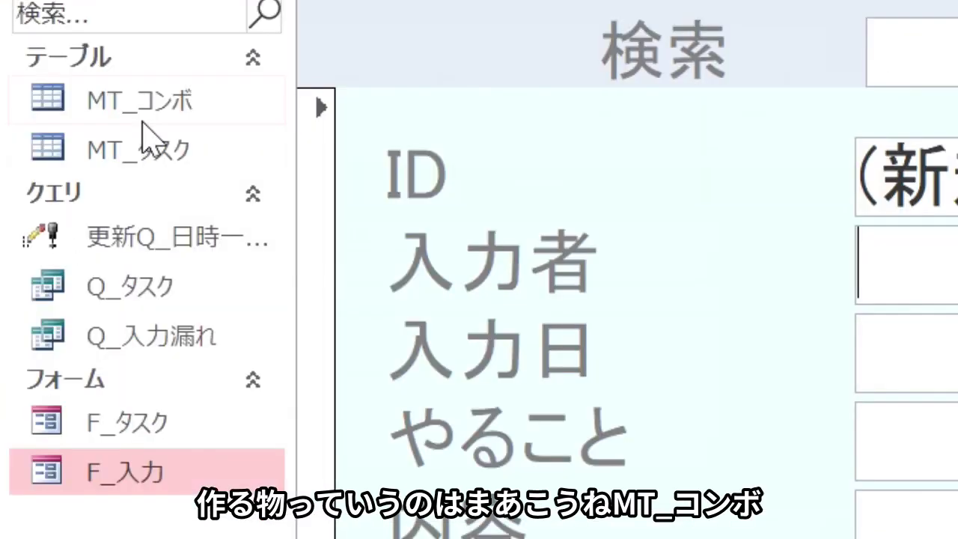
click(60, 235)
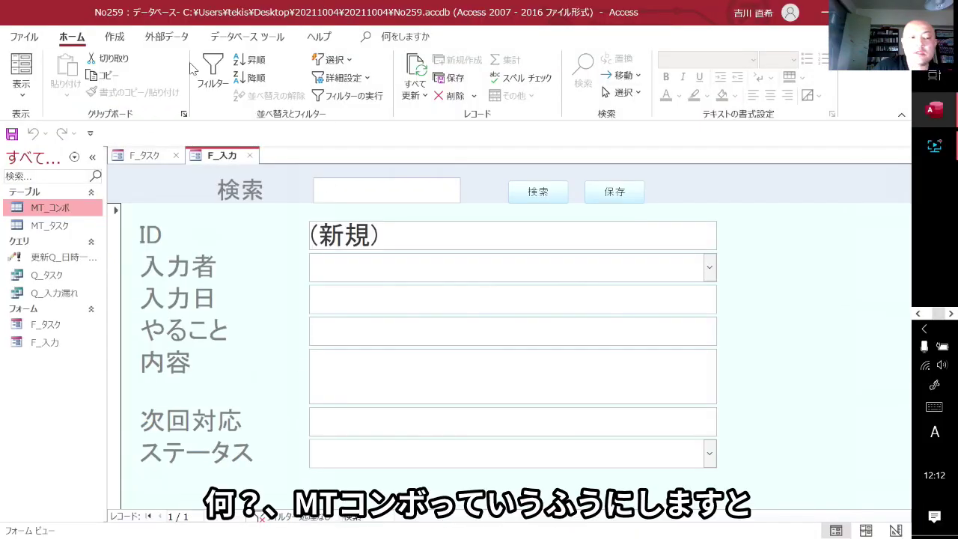
double_click(75, 213)
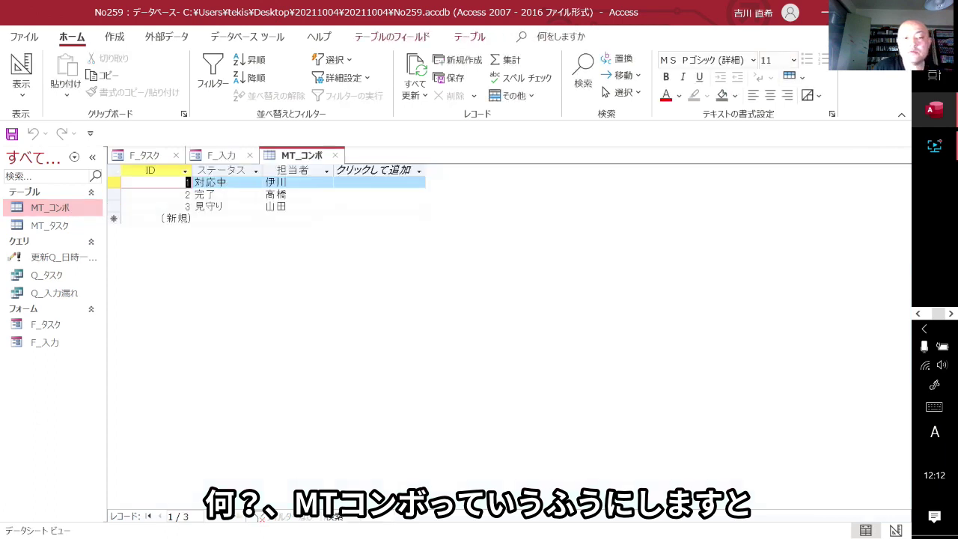
click(313, 207)
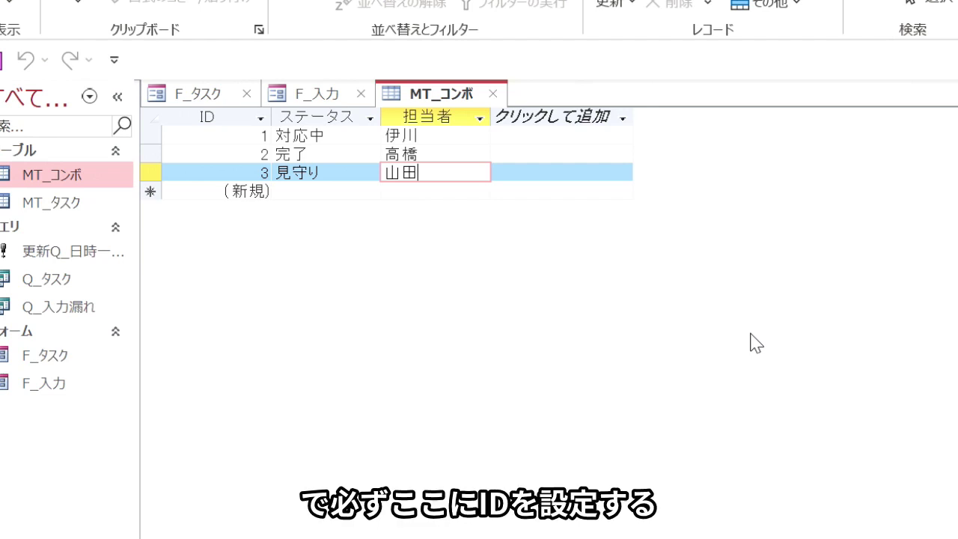
click(205, 117)
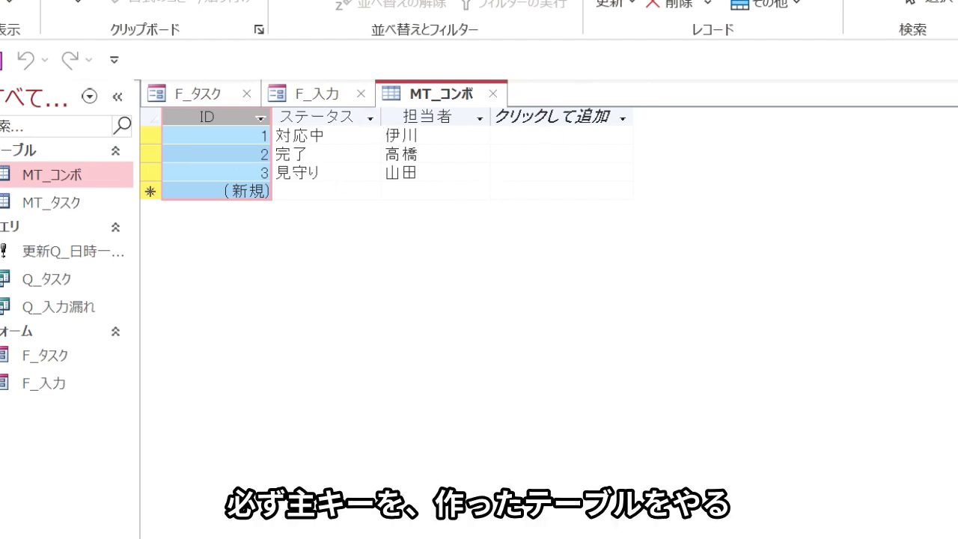
Step: Close MT_コンボ and open the MT_タスク table, selecting record 4's 入力日 value
click(493, 95)
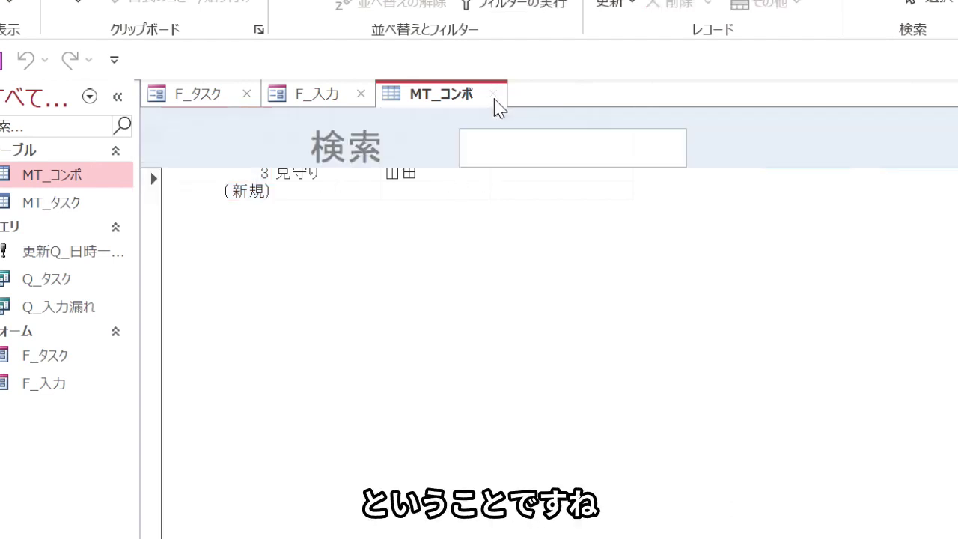
double_click(49, 202)
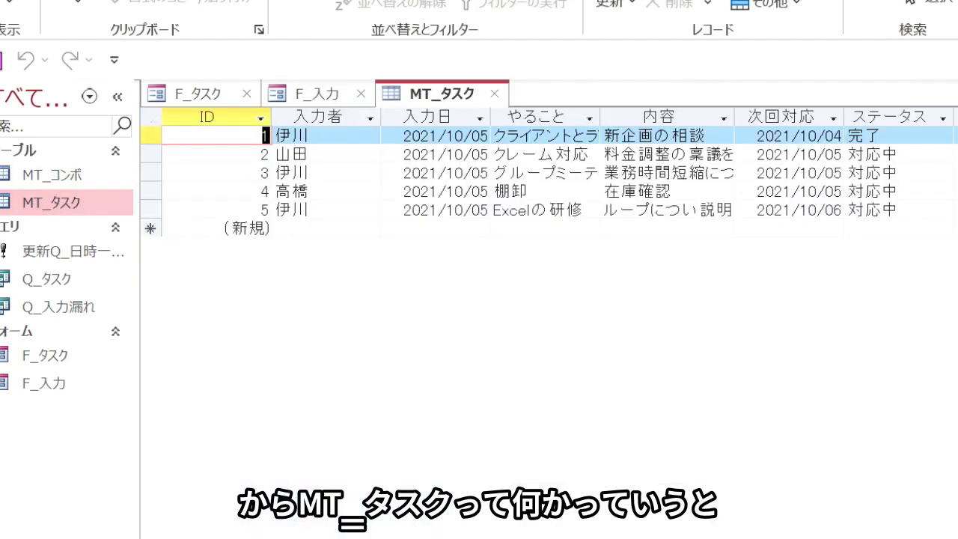
click(459, 192)
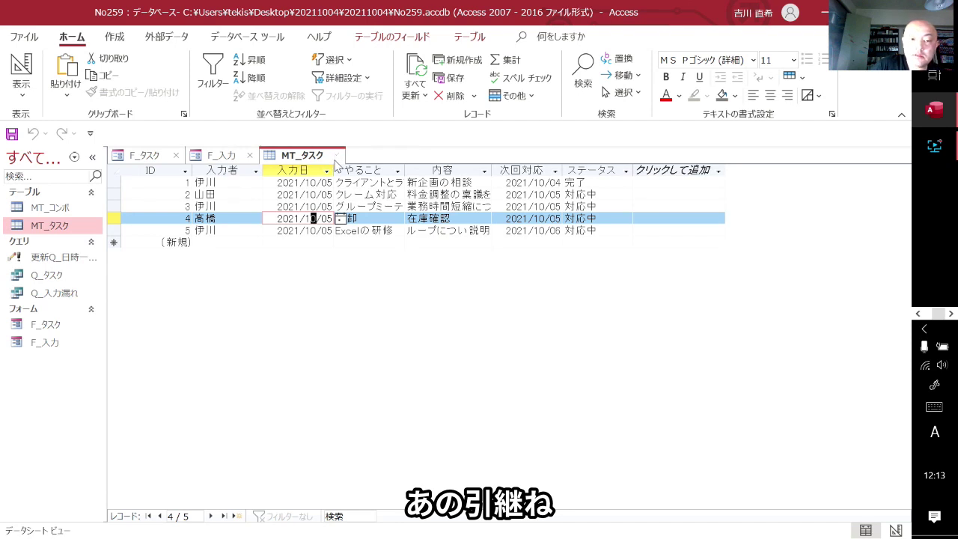
Step: Close MT_タスク, hide the Navigation Pane, and browse the Create > More Forms types
click(337, 156)
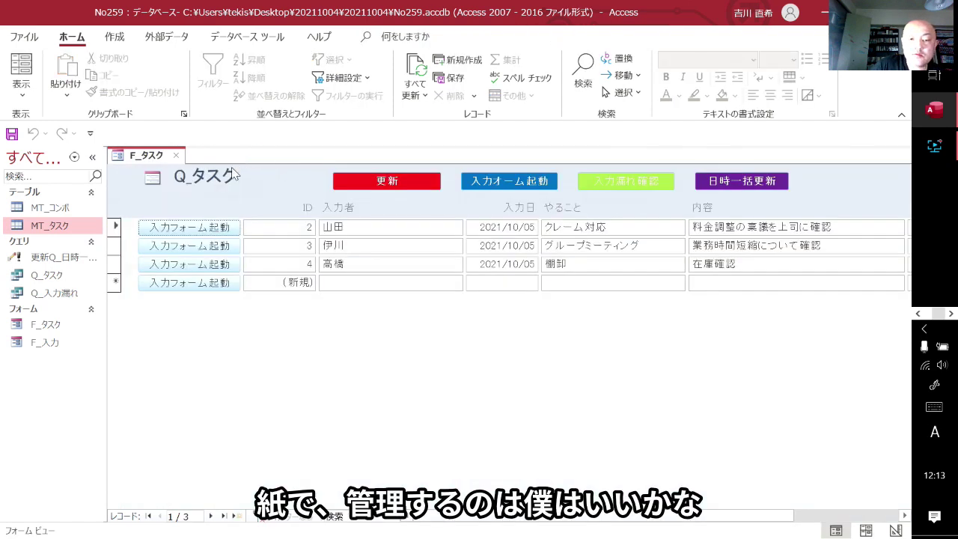
click(90, 160)
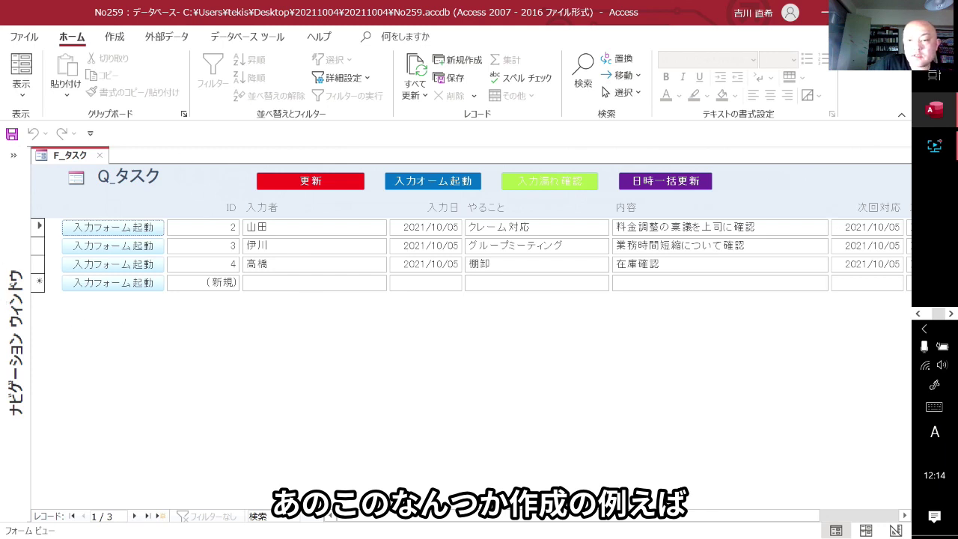
click(115, 36)
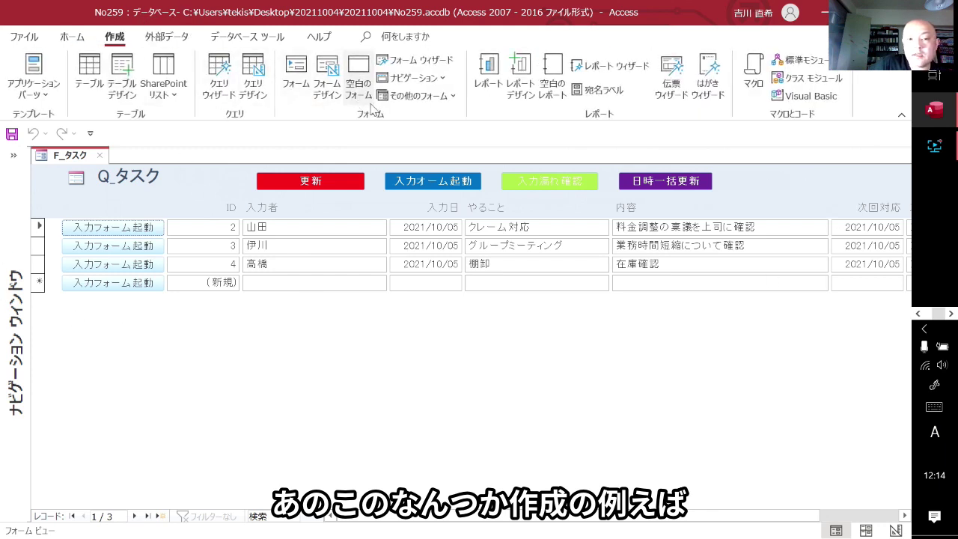
click(420, 96)
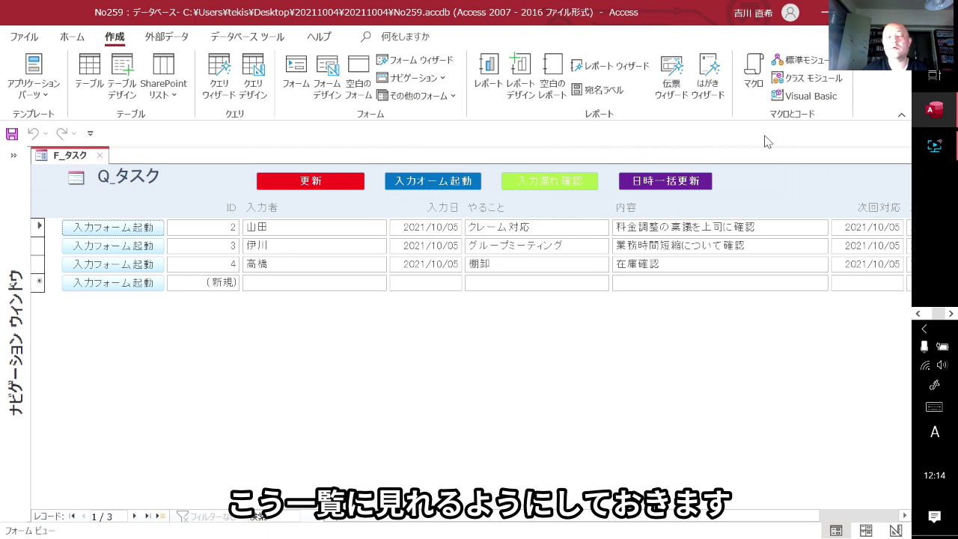
Step: Show the Navigation Pane again and open the Q_タスク query results
click(13, 159)
click(60, 277)
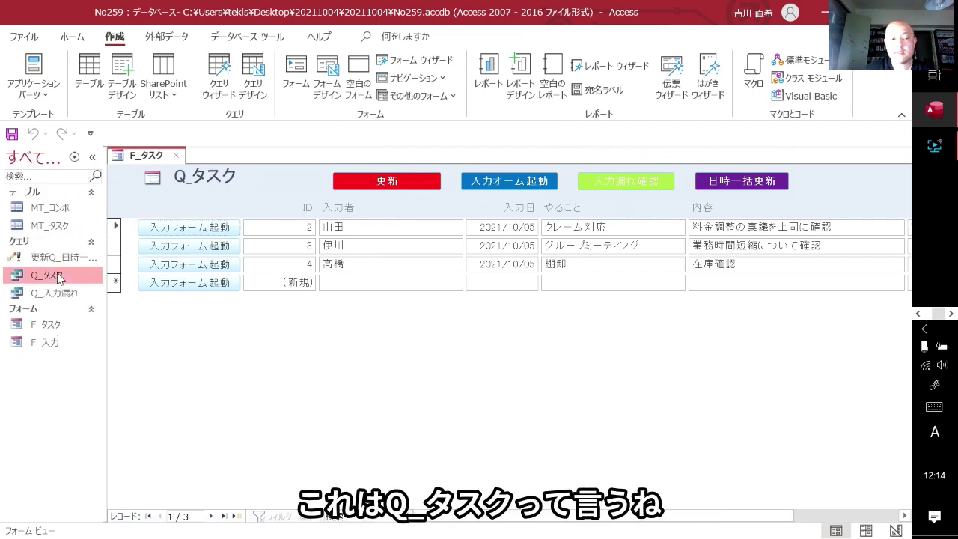
double_click(60, 277)
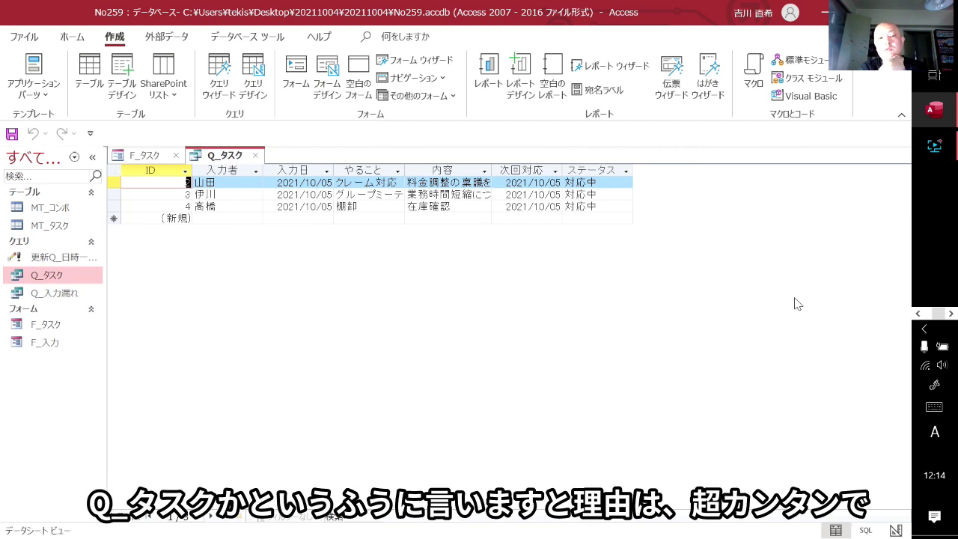
Step: Review Q_タスク's Date() and <>"完了" criteria in Design View, then close the query
right_click(228, 161)
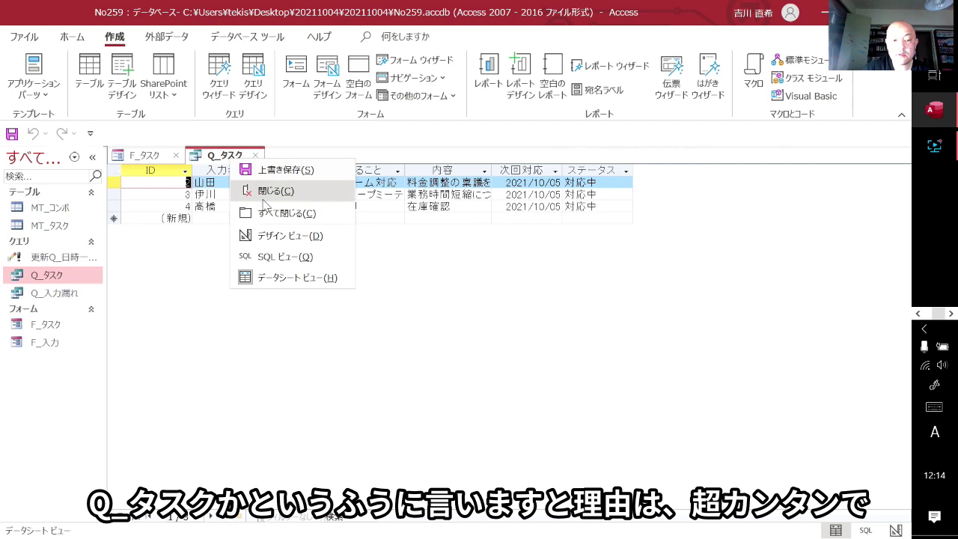
click(268, 239)
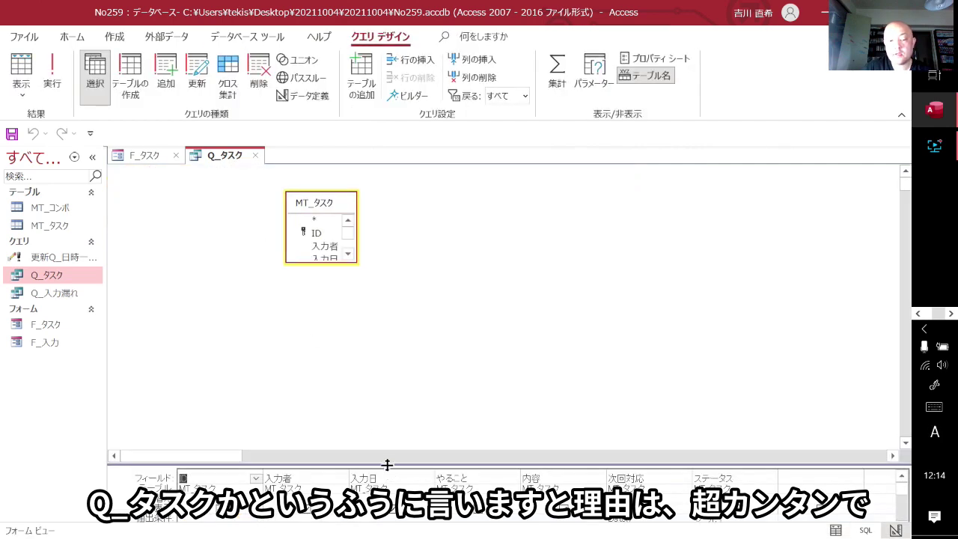
drag(387, 464, 392, 307)
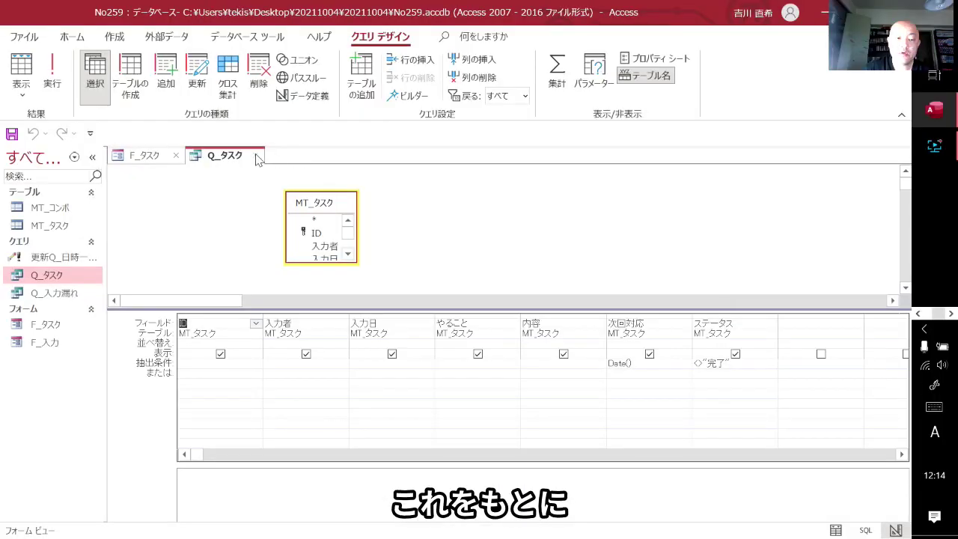
click(255, 155)
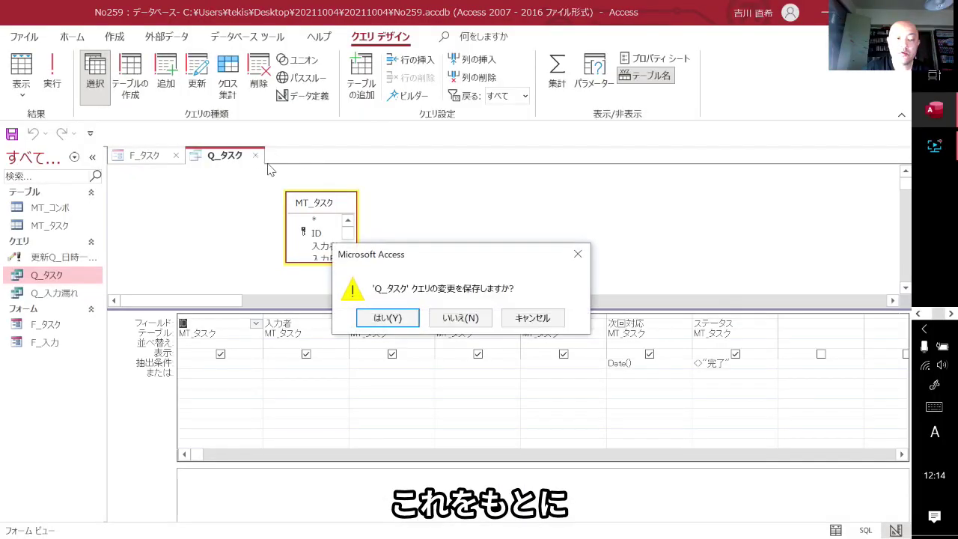
click(460, 317)
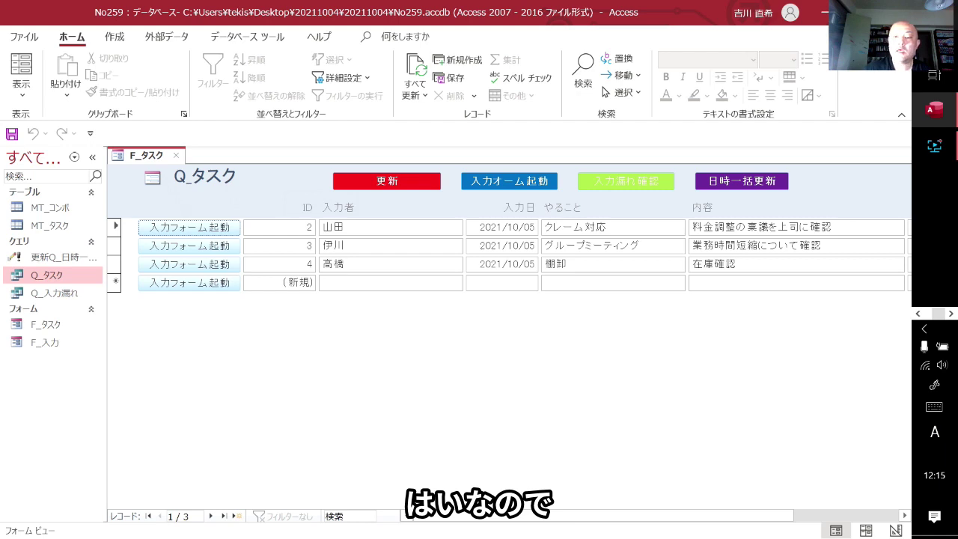
Step: Hide the Navigation Pane and preview the クレーム対応 entry in the Zoom box
click(92, 156)
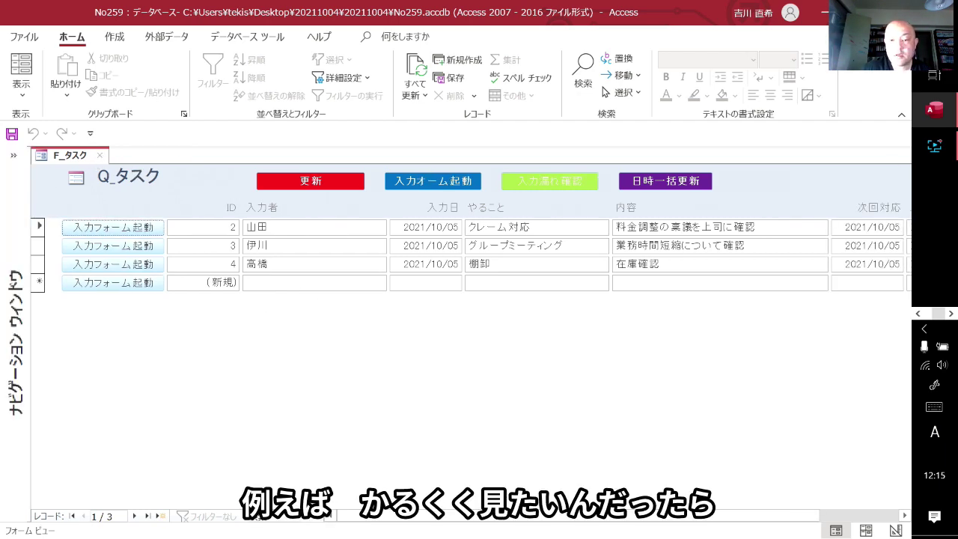
key(shift+F2)
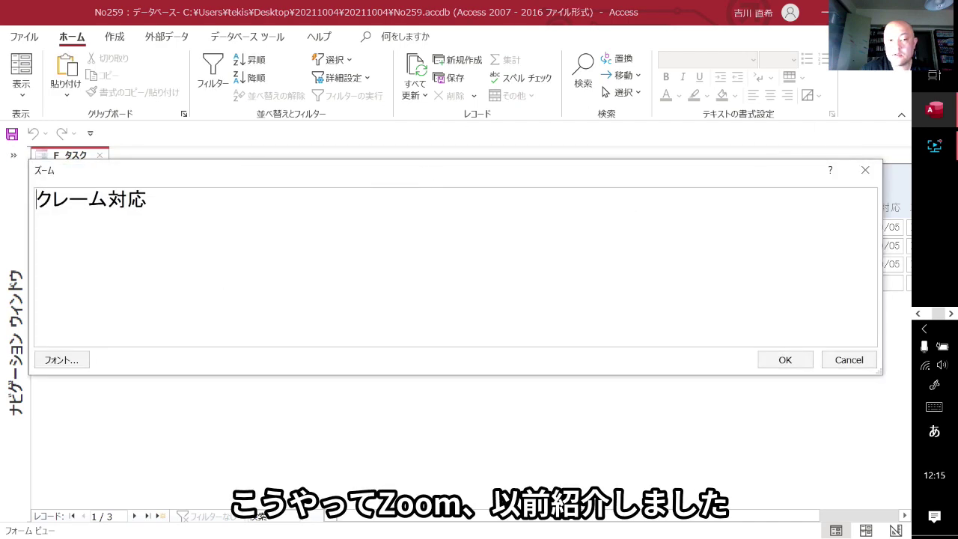
click(865, 170)
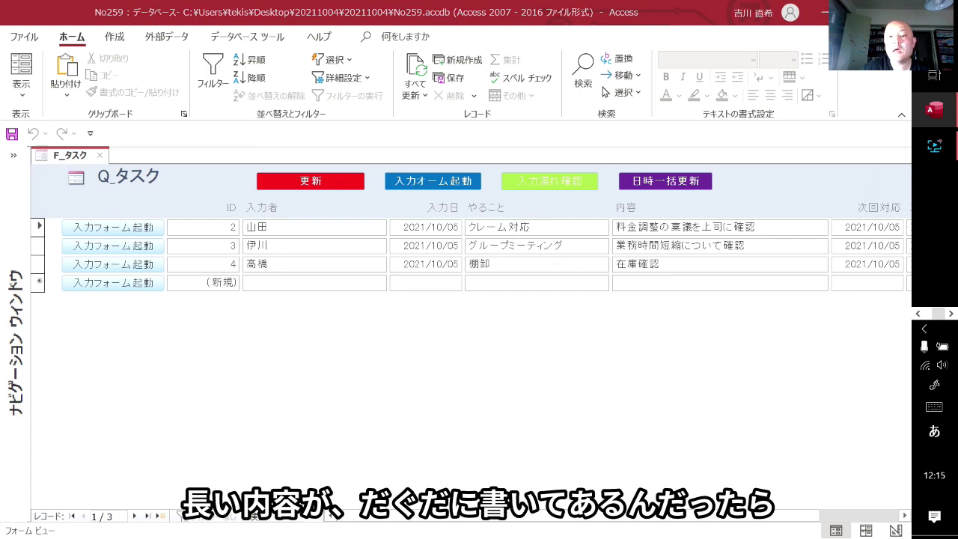
key(shift+F2)
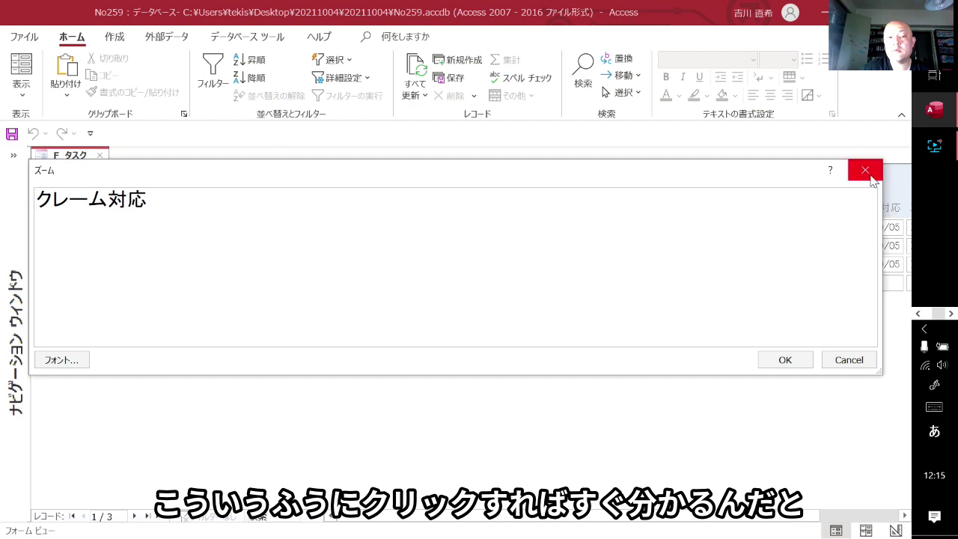
click(865, 169)
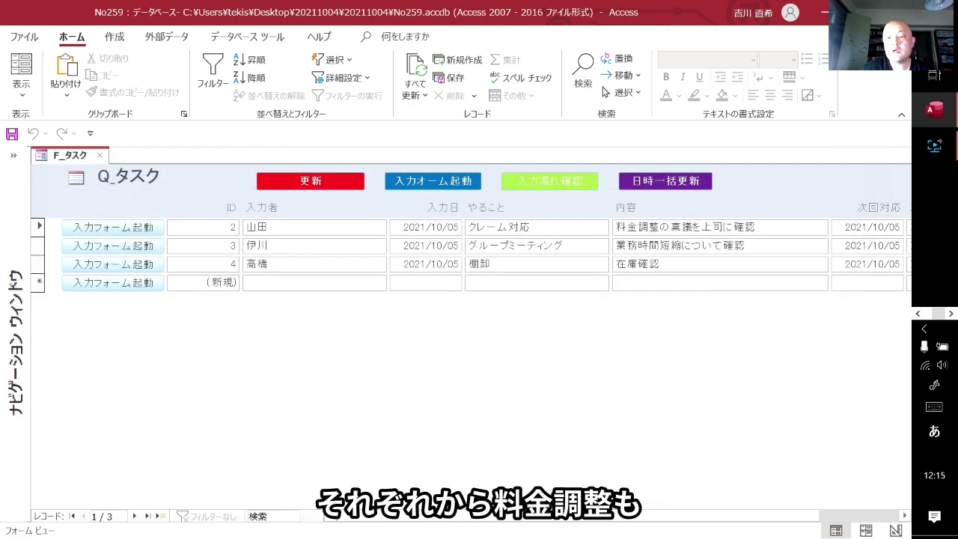
Step: Preview the first record's full 内容 text in Zoom, then open the input form for task ID 2
double_click(690, 227)
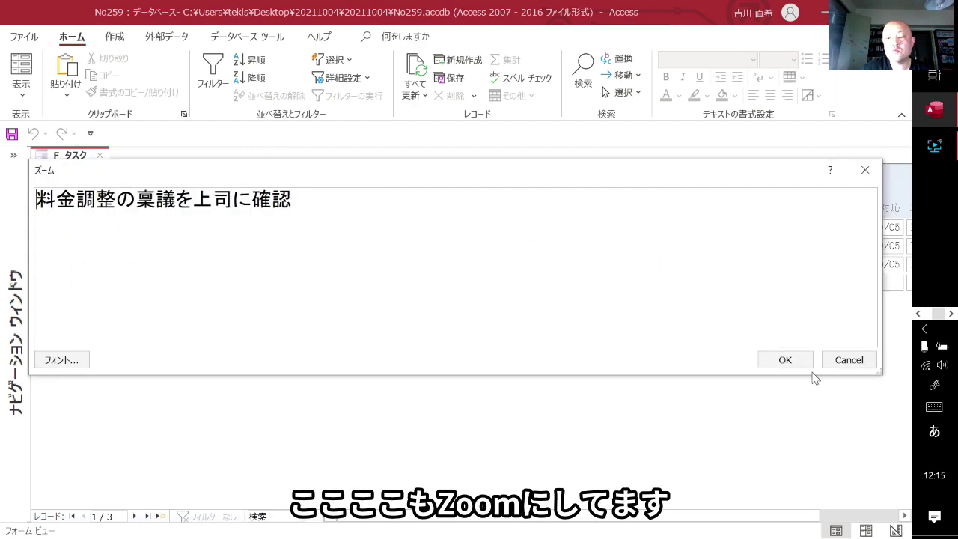
click(865, 169)
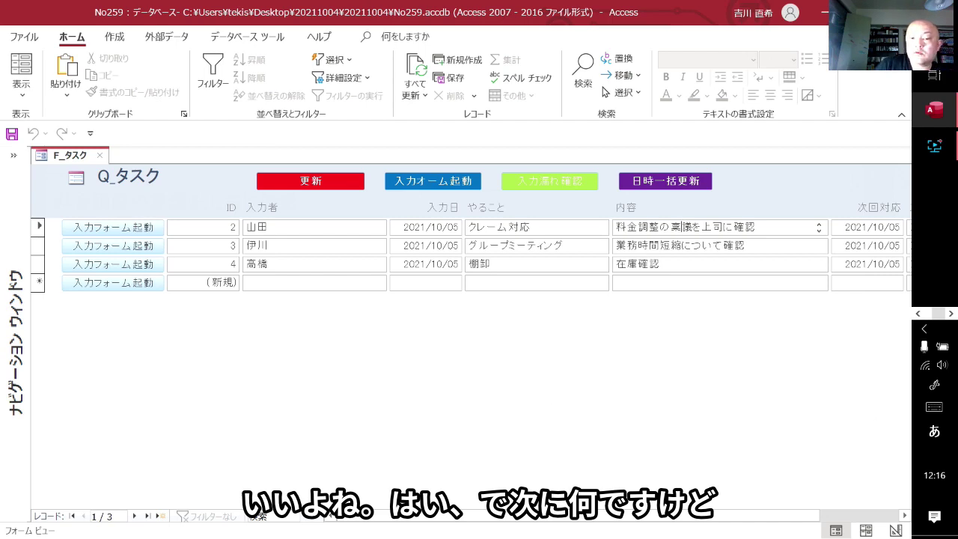
key(shift+F2)
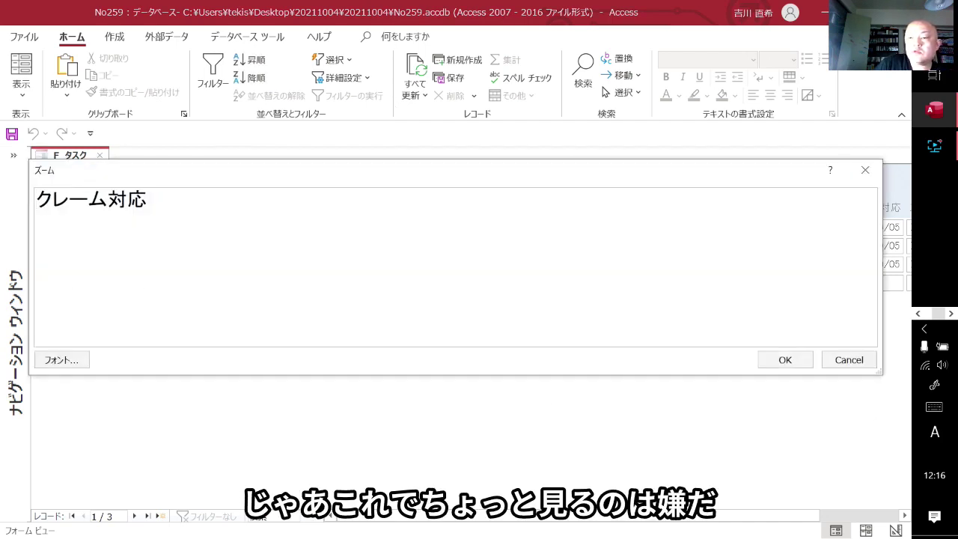
click(865, 172)
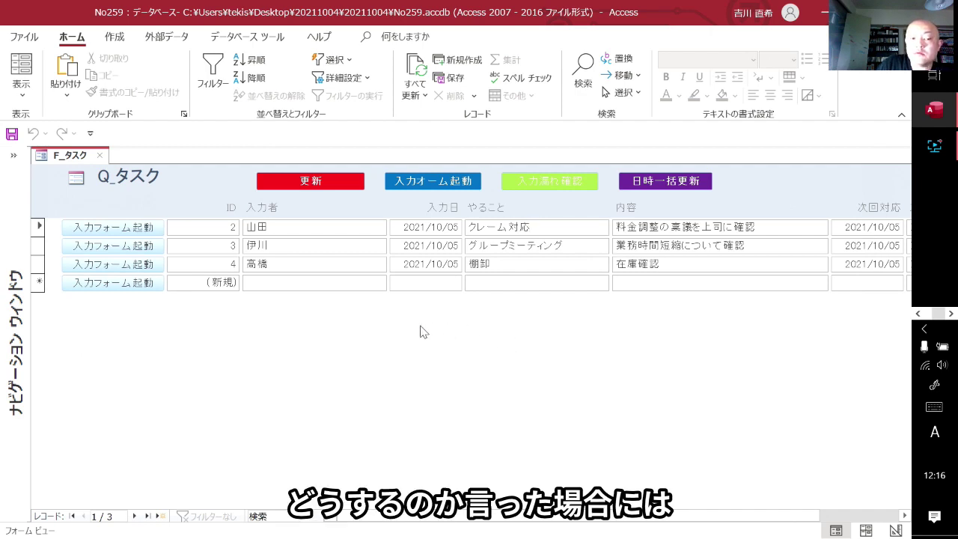
click(107, 228)
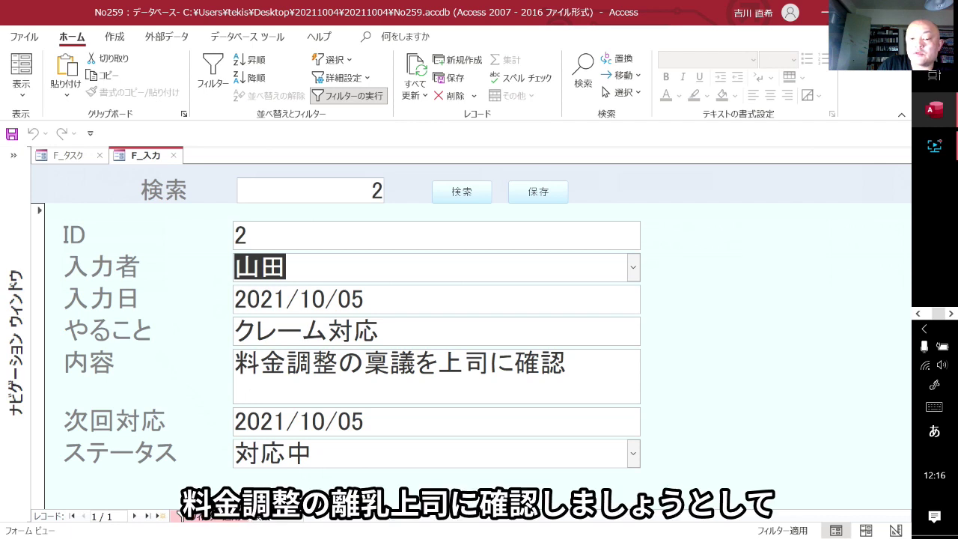
Step: Save task ID 2 with 保存 and return to the F_タスク task list
click(539, 193)
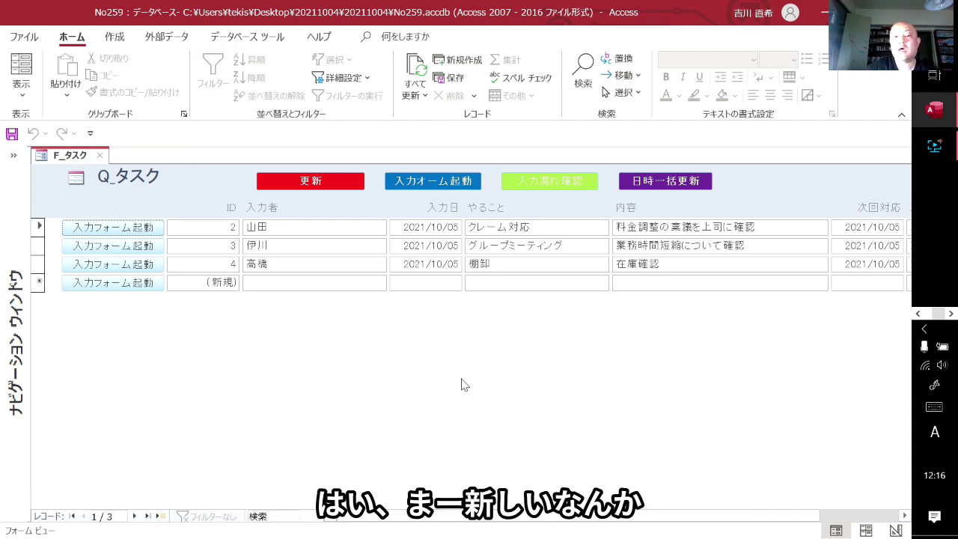
Step: Open a blank entry form for a new task and choose who is entering it
click(431, 183)
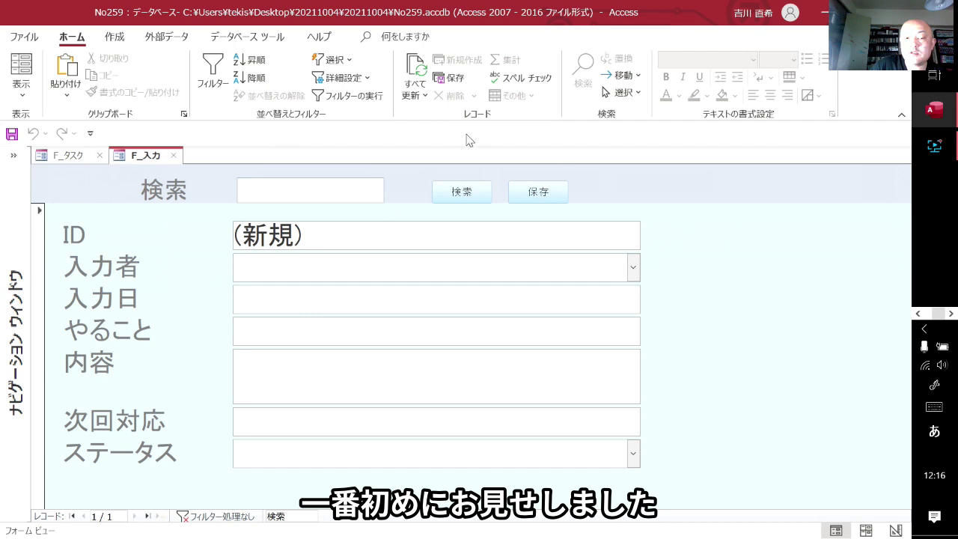
click(634, 267)
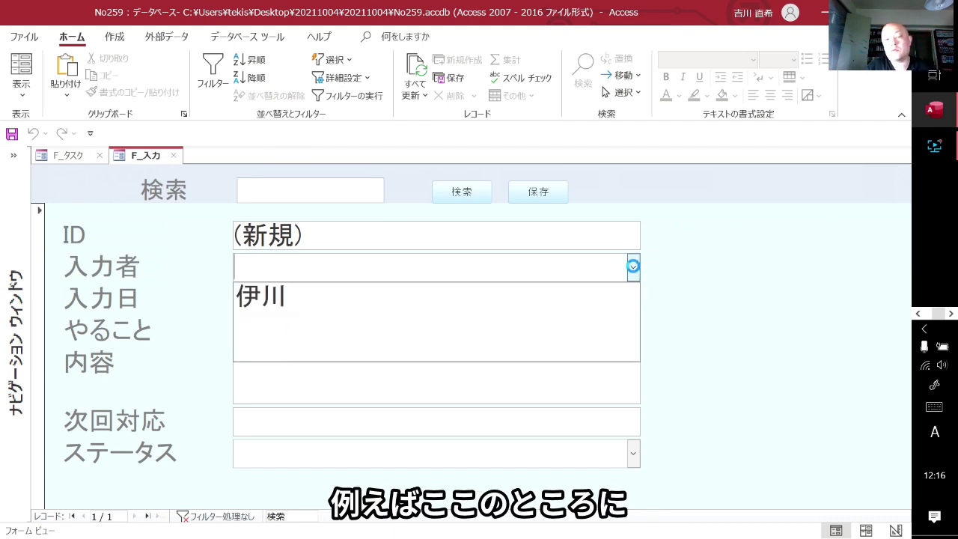
click(464, 299)
click(436, 331)
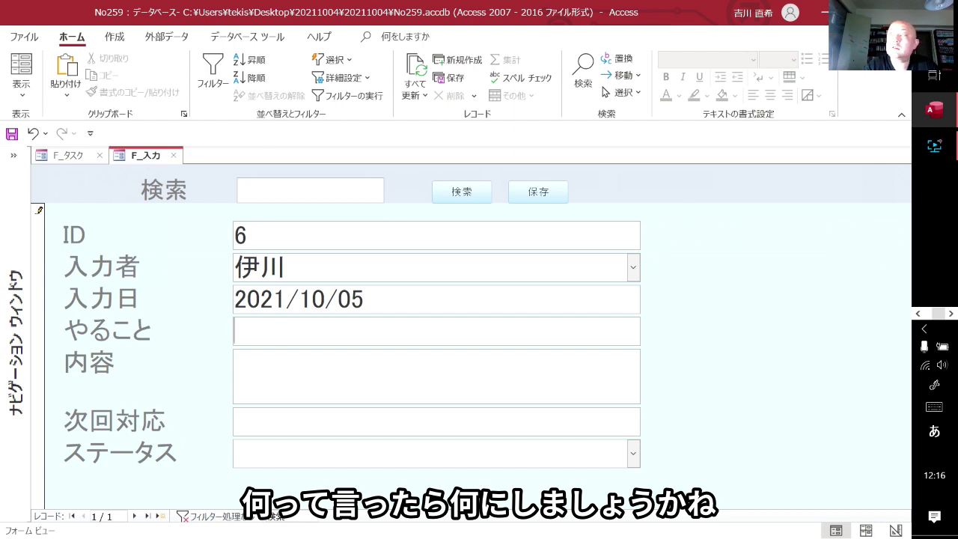
Step: Enter the task title 集計Excelの作成 in やること
text(sy)
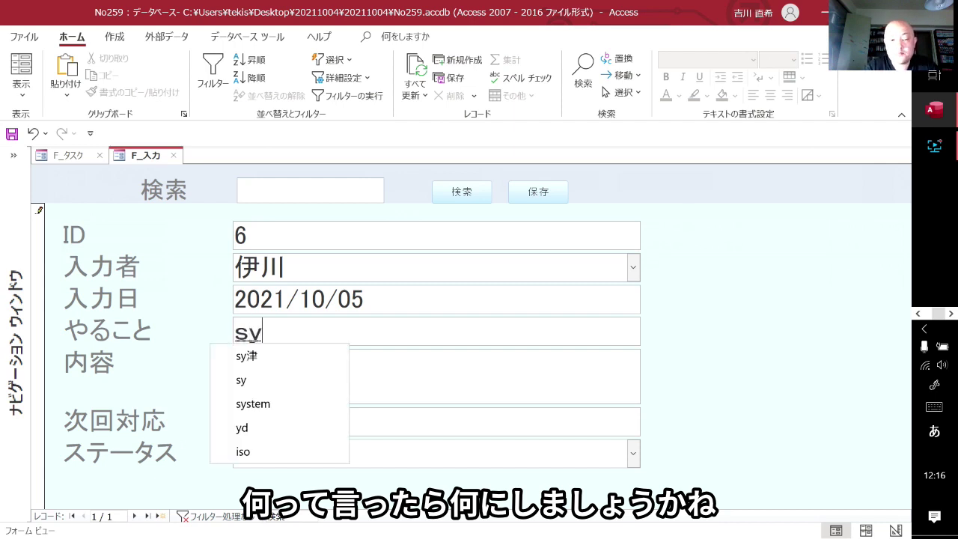
text(uukei)
key(space)
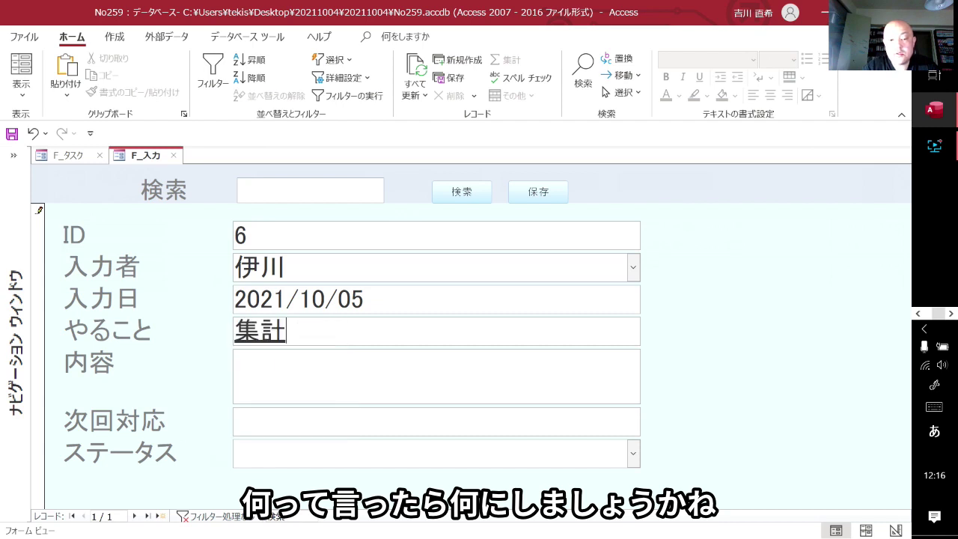
key(Return)
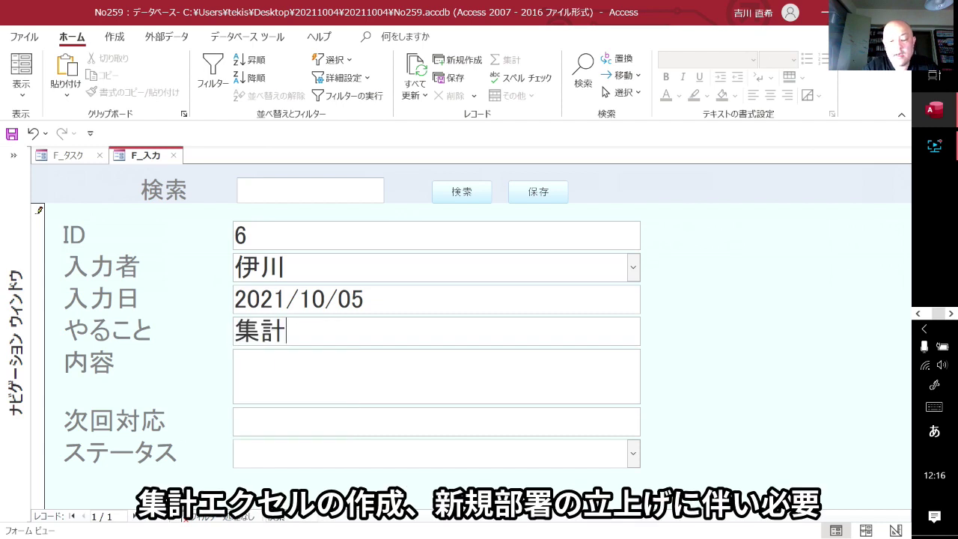
text(Excel)
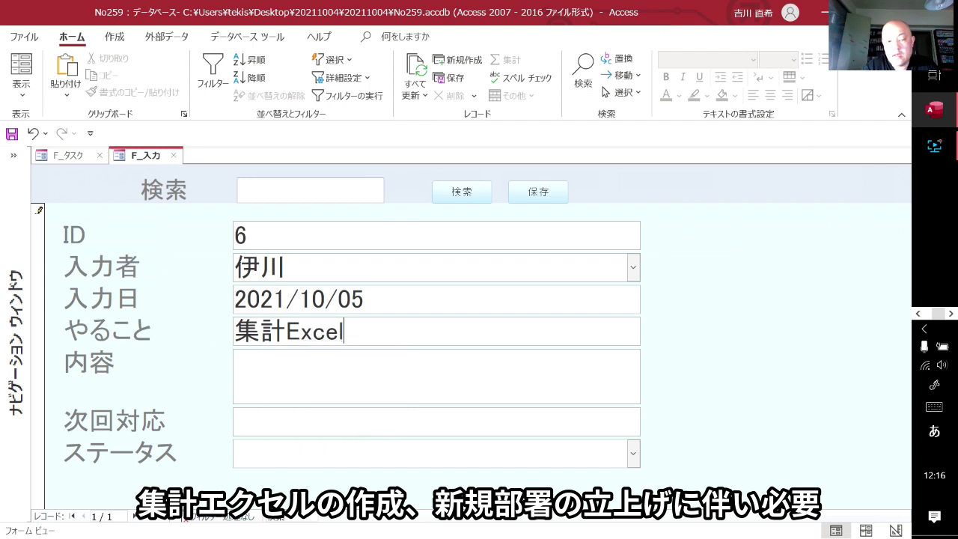
text(no)
key(Return)
text(saku)
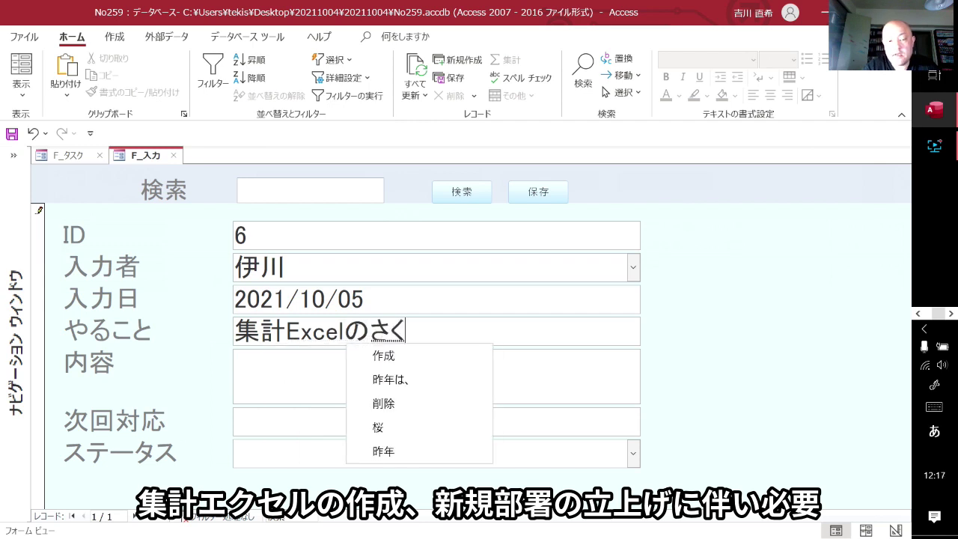
text(sei)
key(space)
key(Return)
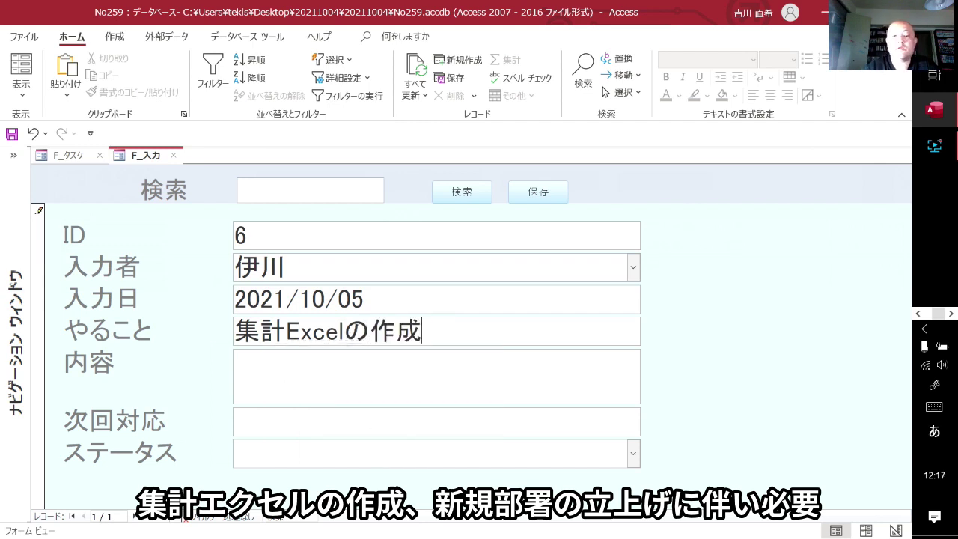
Step: Fill 内容 with 新規部署の立ち上げに伴い必要となったから
key(Return)
text(shinkibusyonotachiage)
key(space)
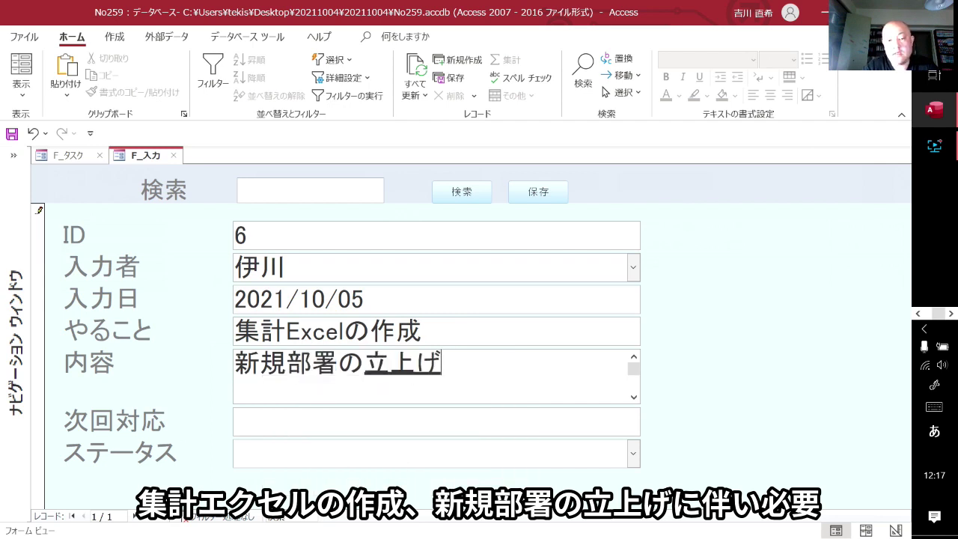
text(nitomonai)
key(space)
text(itsuyou)
key(space)
text(to)
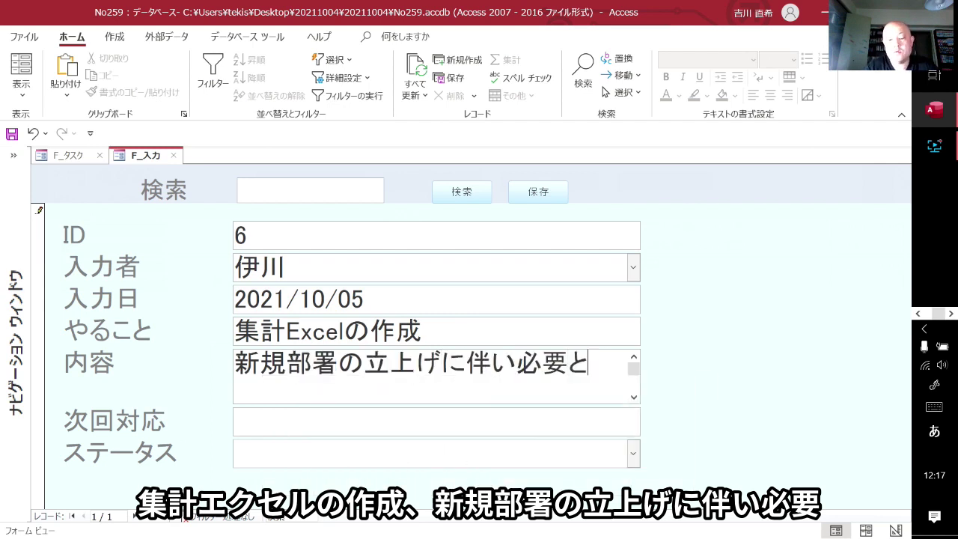
text(nattakara)
key(Return)
key(Return)
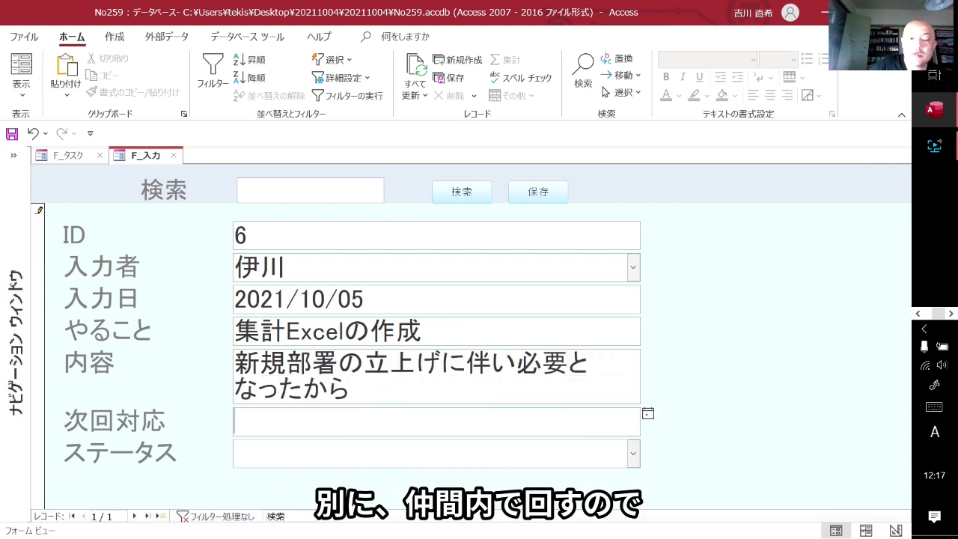
Step: Set 次回対応 to 2021/10/05 and status 対応中, save, and refresh the list to show task 6
click(648, 414)
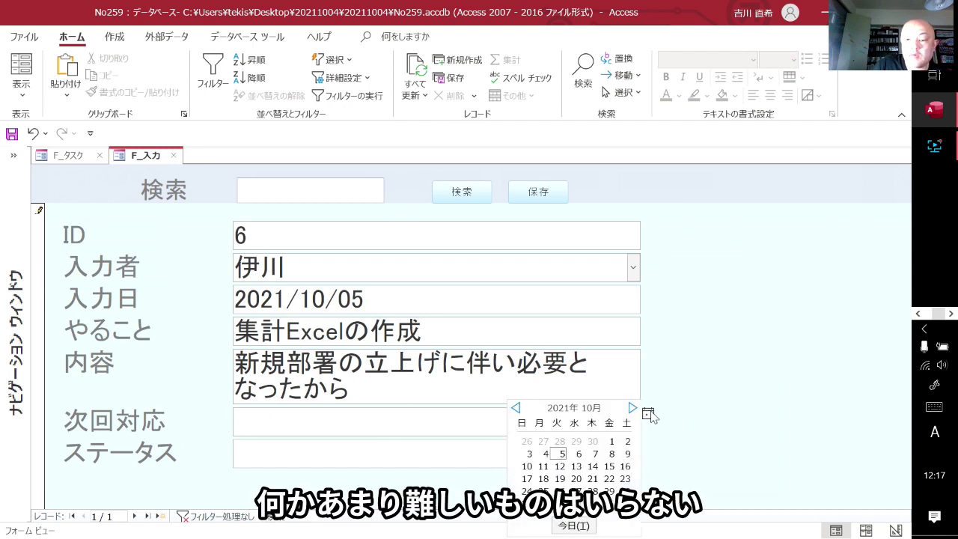
click(558, 455)
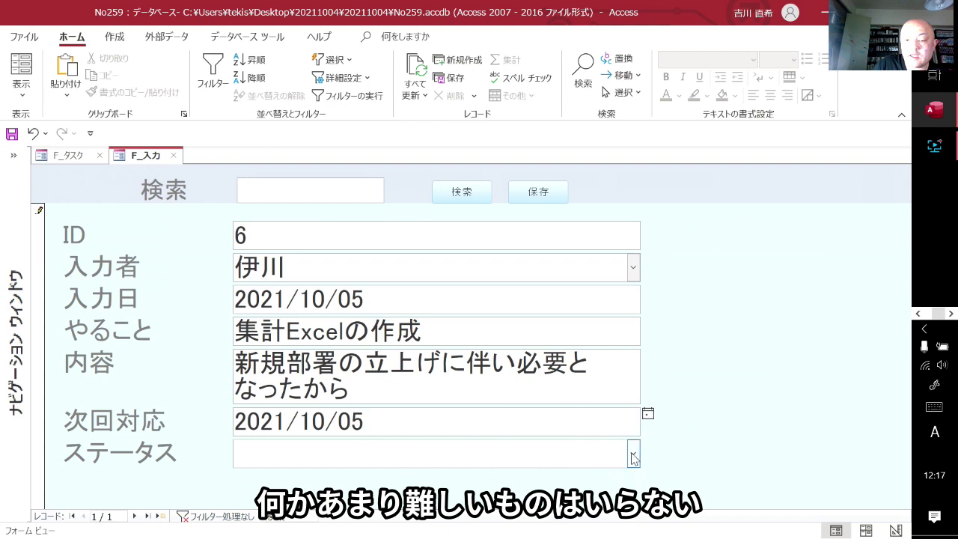
click(633, 453)
click(281, 374)
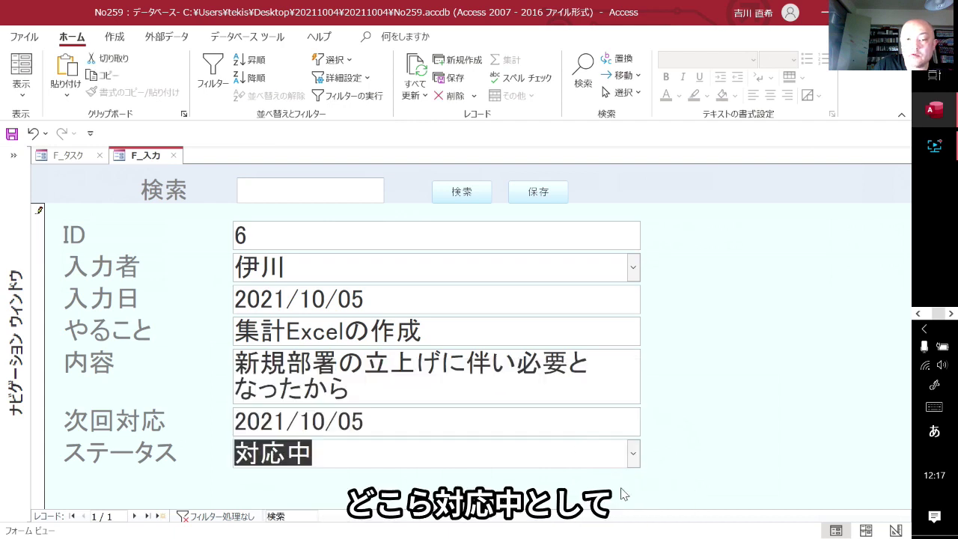
click(536, 192)
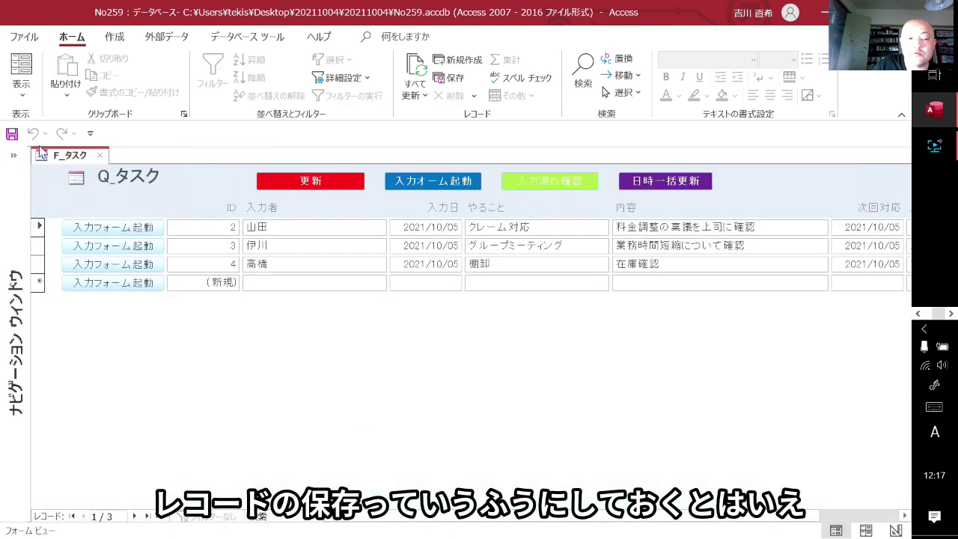
click(288, 185)
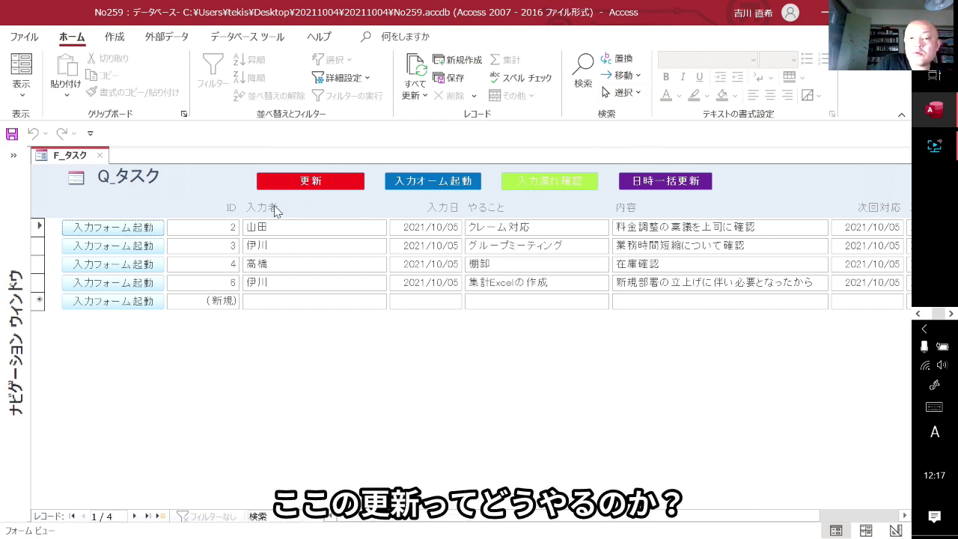
Step: Switch F_タスク to Layout View and open the 更新 button's properties
right_click(342, 358)
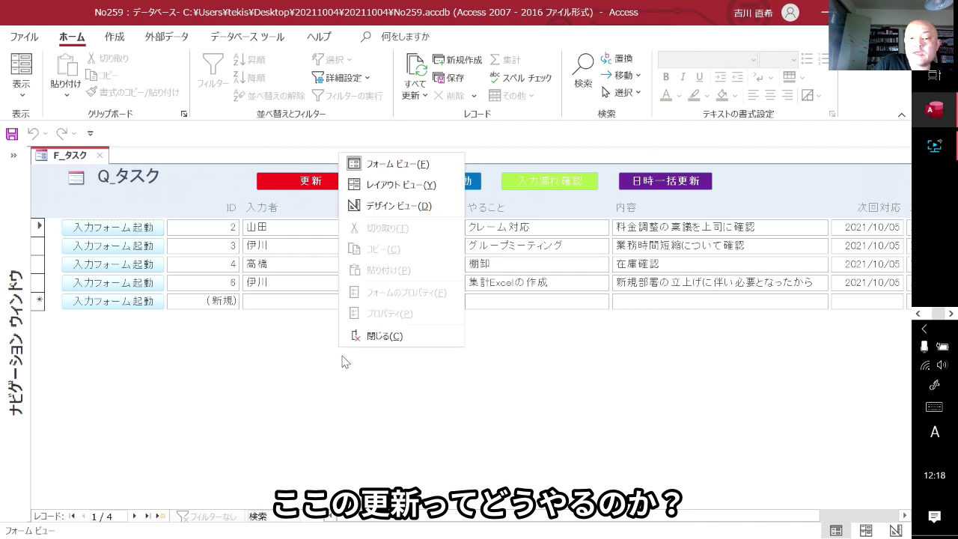
click(398, 184)
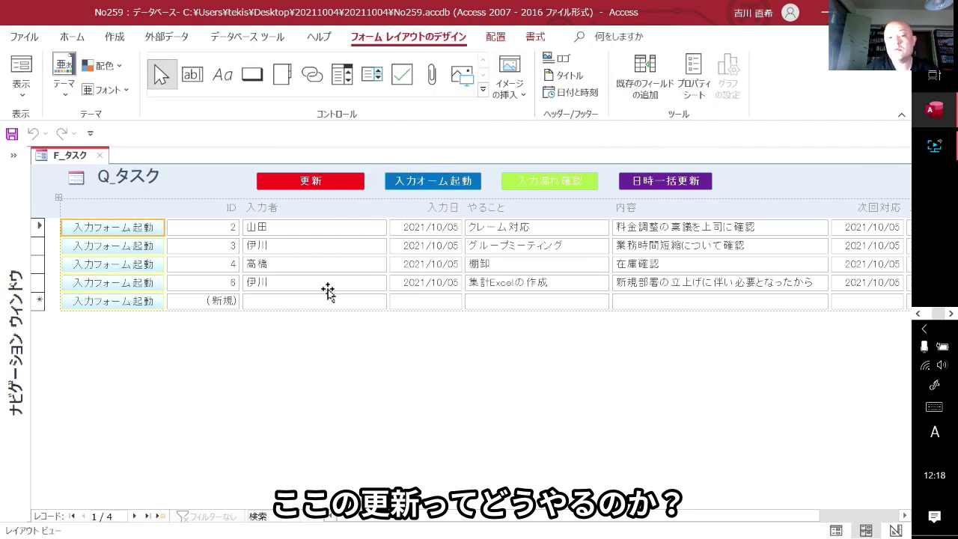
click(318, 184)
double_click(318, 184)
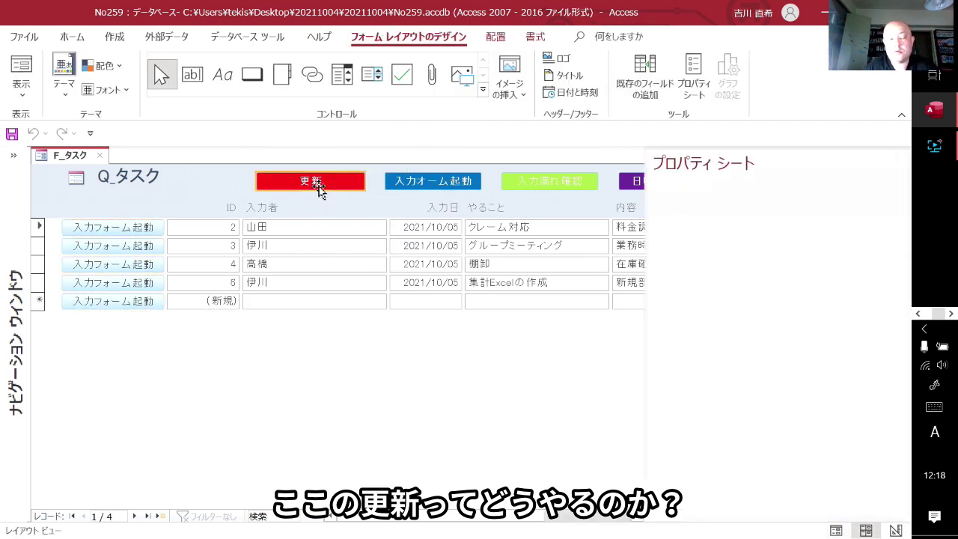
Step: Inspect the 更新 button's On Click event code, then close the Property Sheet
click(727, 226)
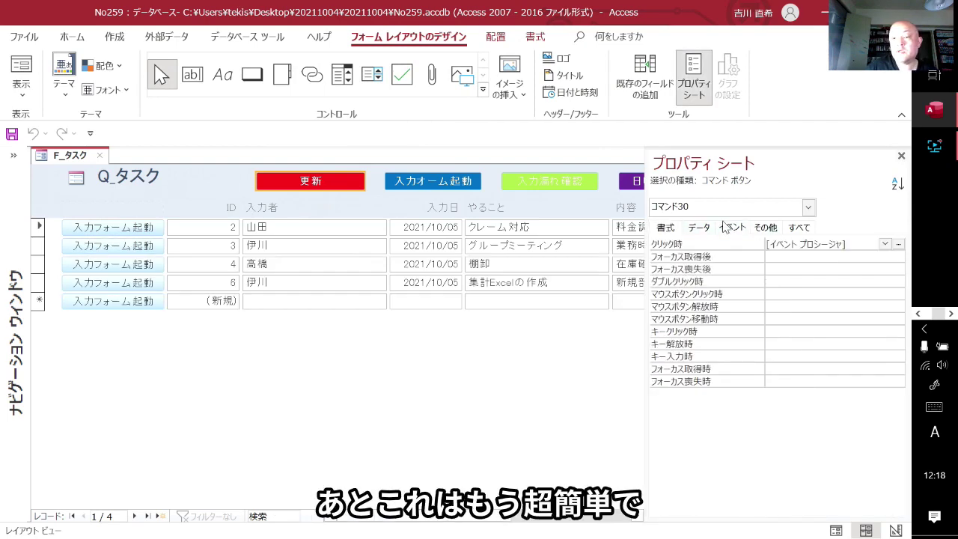
click(892, 244)
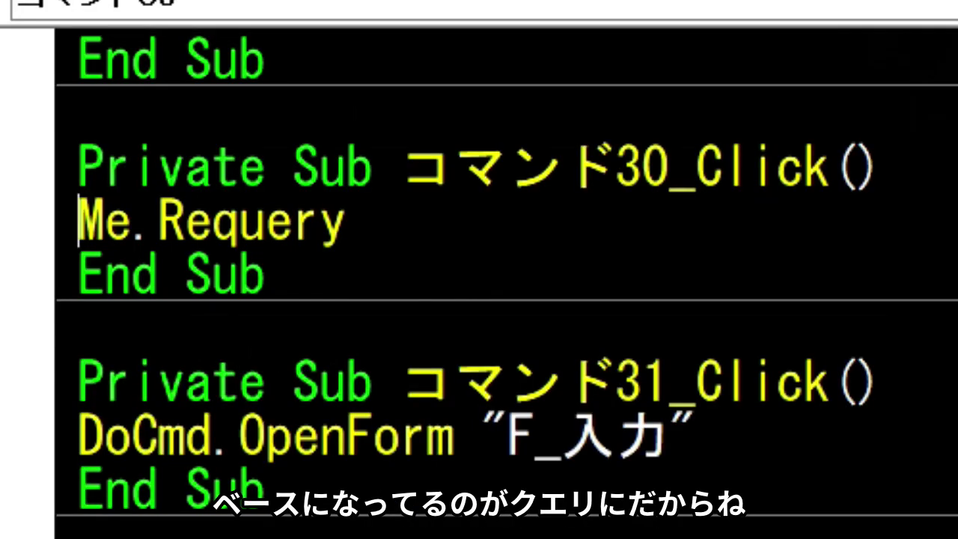
key(alt+F11)
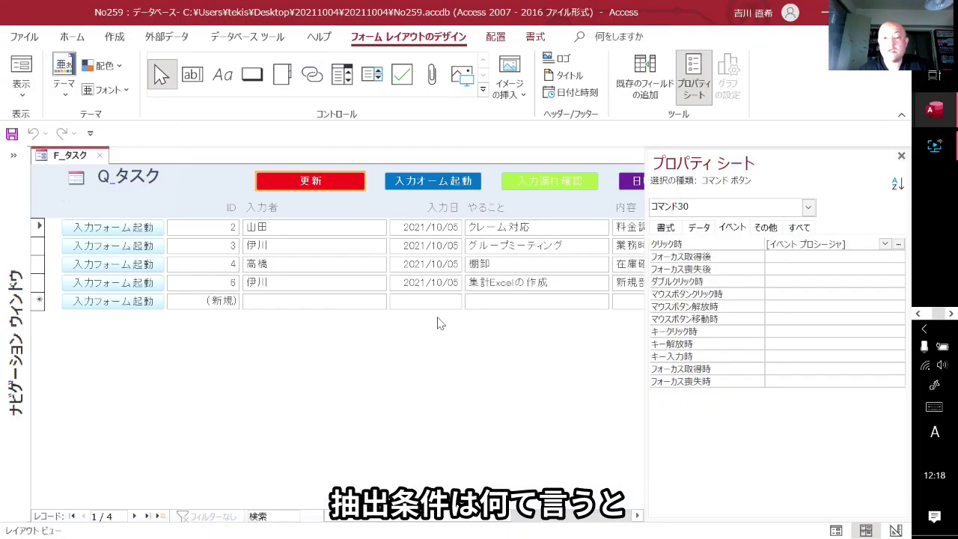
click(901, 155)
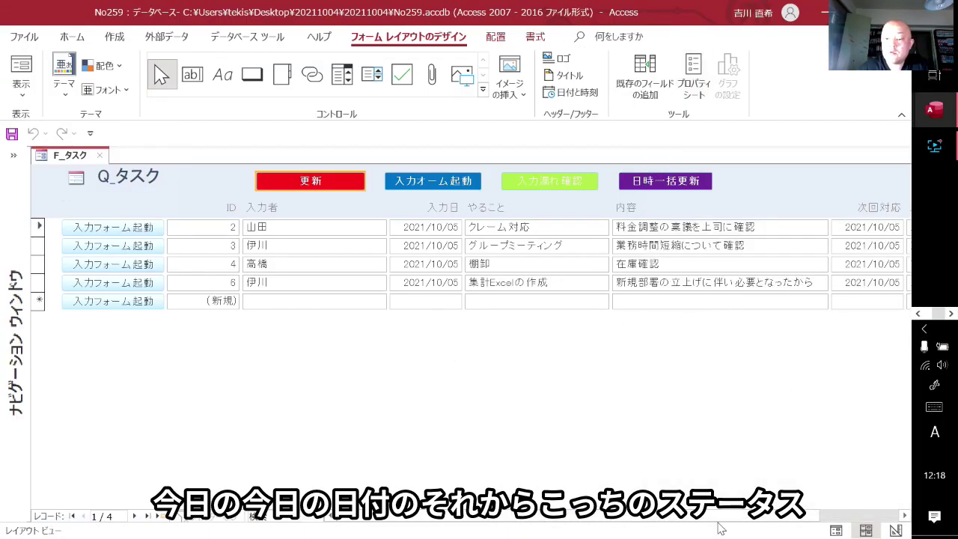
drag(724, 516, 811, 518)
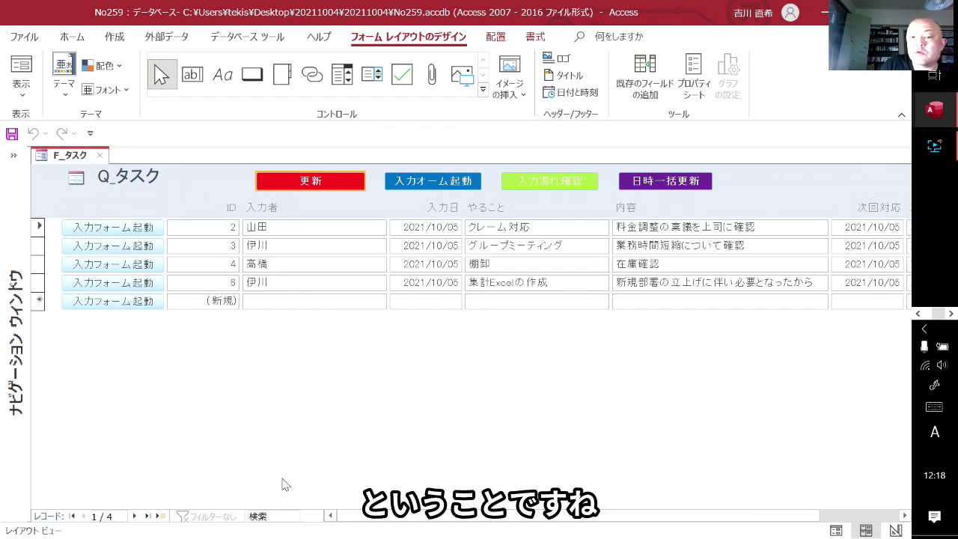
Step: Return F_タスク to Form View, open a blank F_入力 entry form, then close it
right_click(338, 387)
click(404, 202)
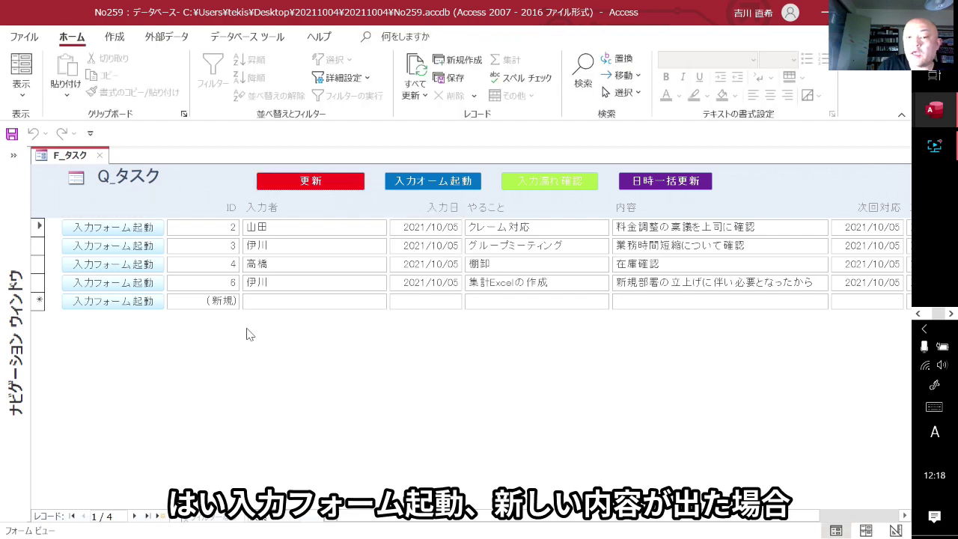
click(428, 187)
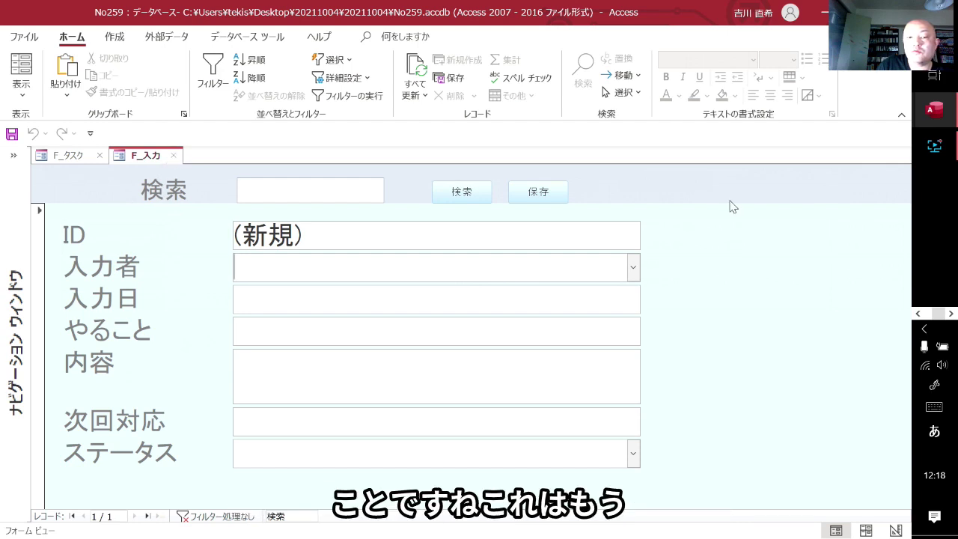
click(175, 156)
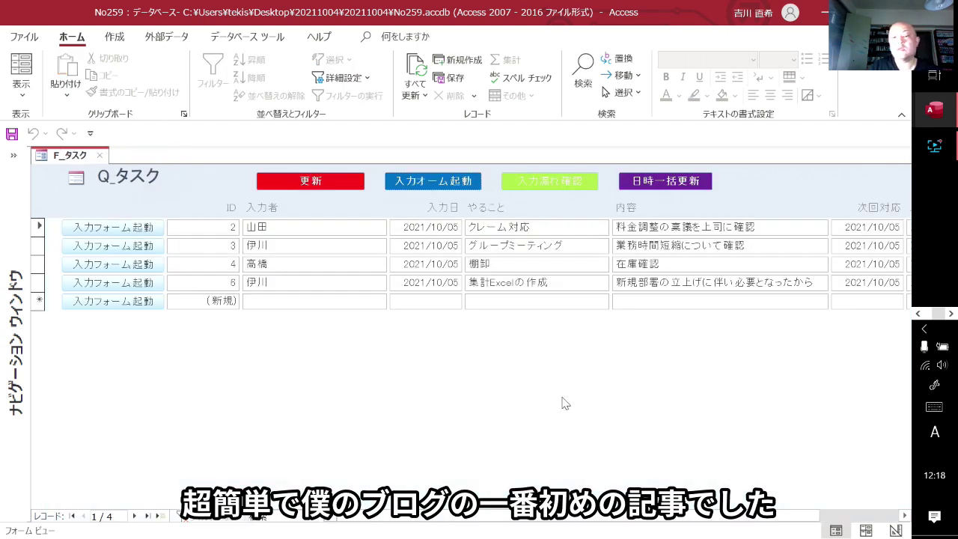
Step: In Layout View, show the 入力フォーム起動 button's click-event code running DoCmd.OpenForm "F_入力"
right_click(518, 335)
click(571, 366)
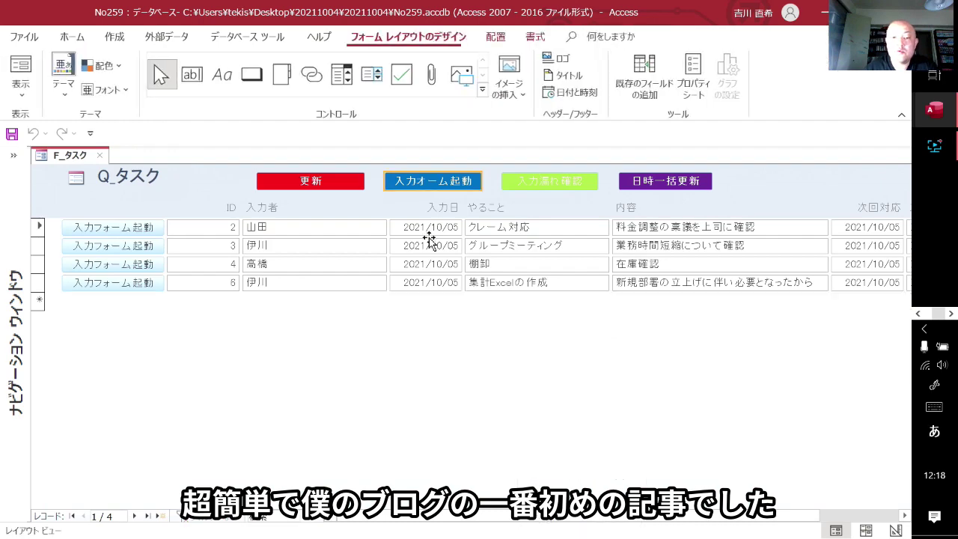
double_click(441, 184)
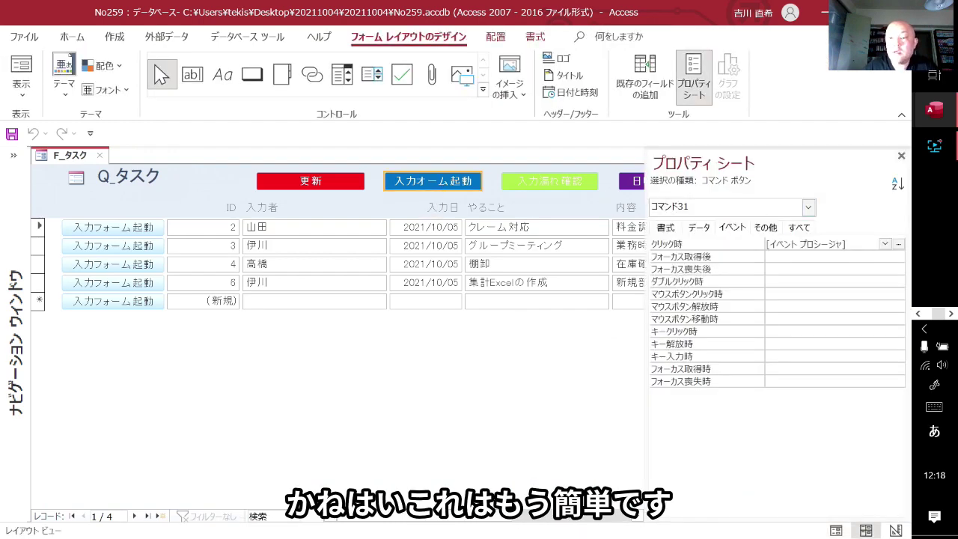
click(861, 242)
click(902, 241)
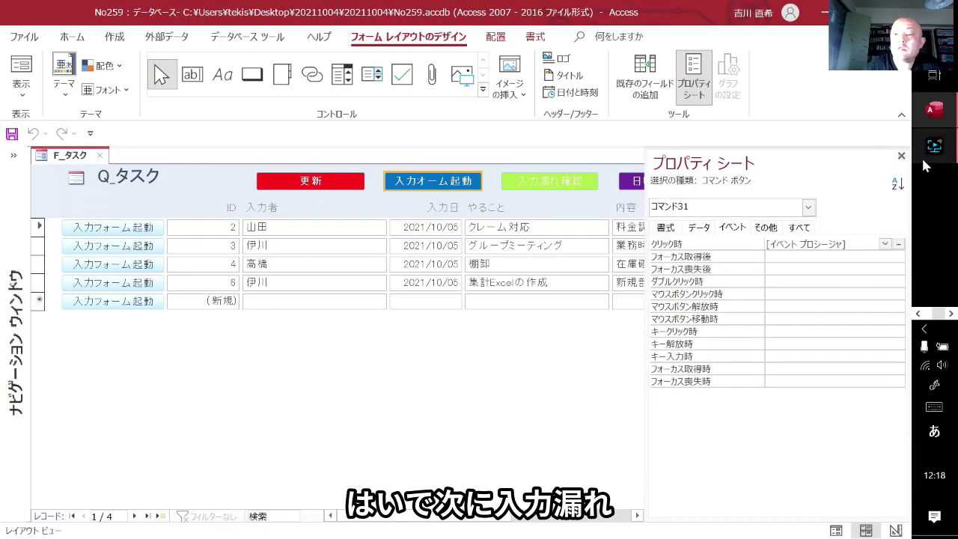
Step: Close the Property Sheet and switch F_タスク back to Form View
click(901, 156)
right_click(468, 399)
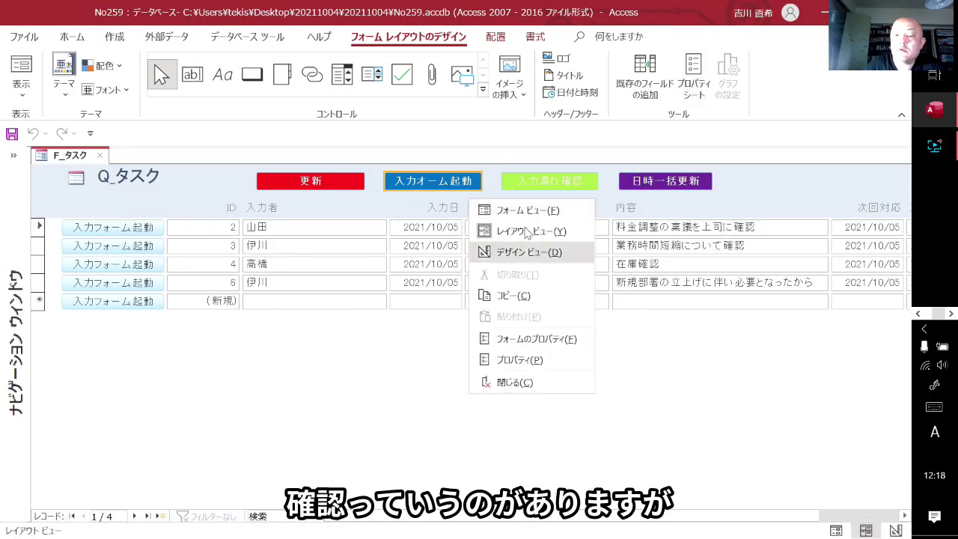
click(525, 216)
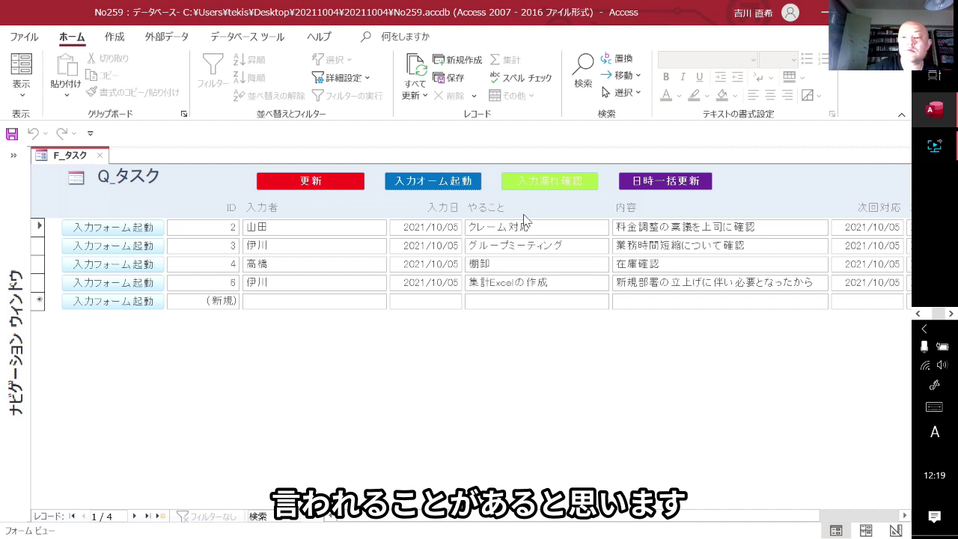
Step: Run the 入力漏れ確認 check, close the empty Q_入力漏れ results, and expand the Navigation Pane
click(561, 183)
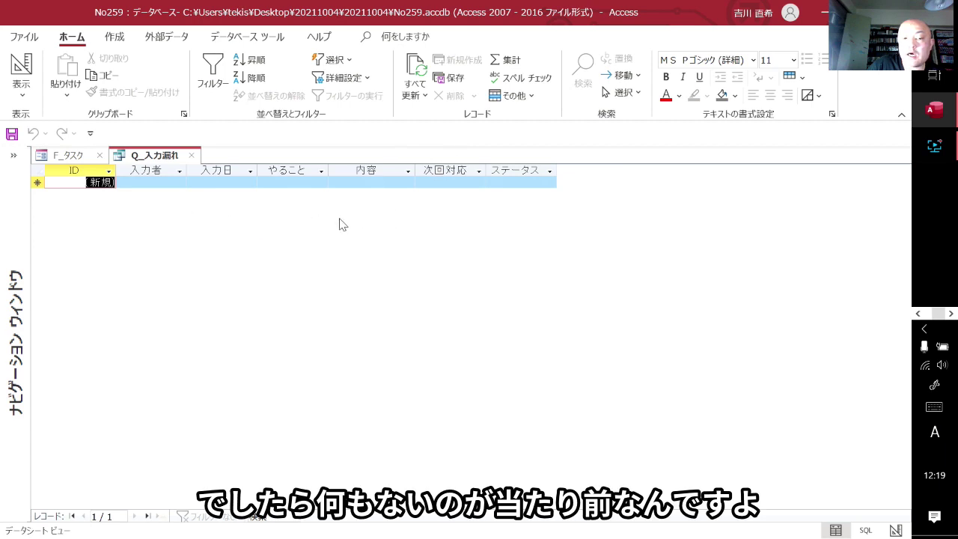
click(192, 158)
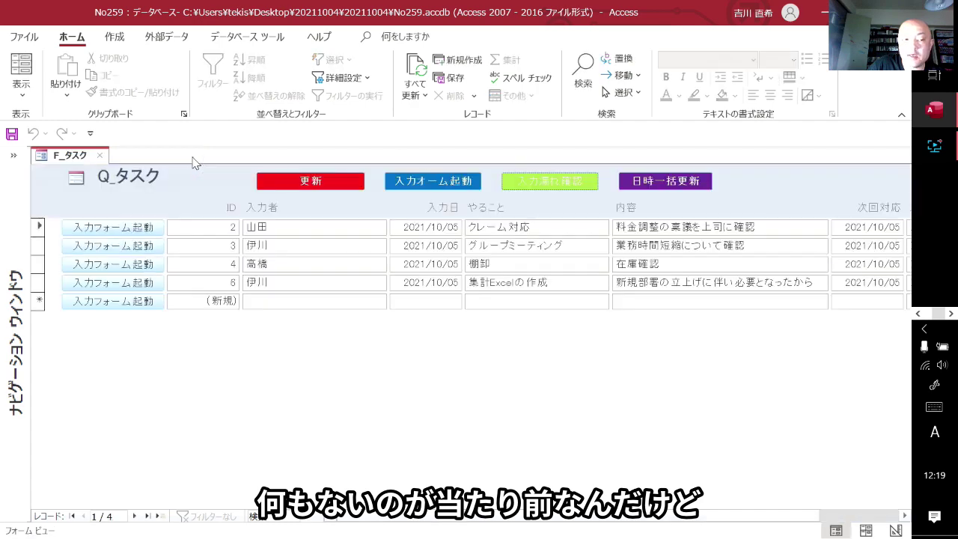
click(14, 155)
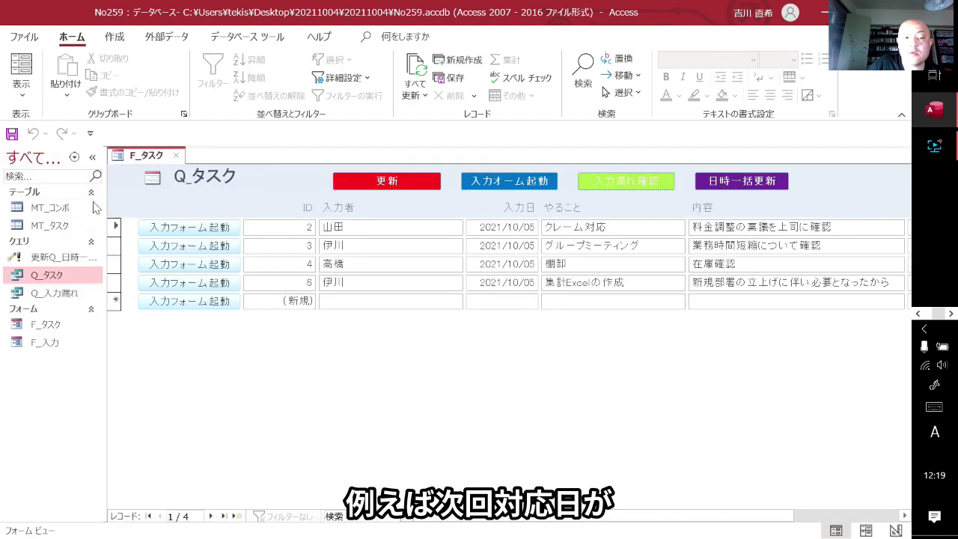
Step: In MT_タスク, change task 6's 次回対応 date from 2021/10/05 to 2021/10/02
double_click(71, 227)
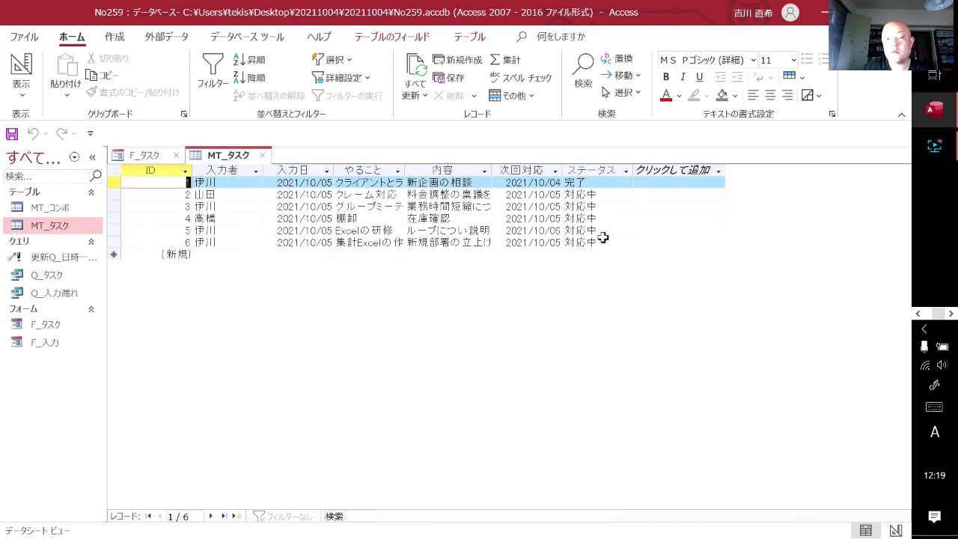
click(560, 242)
click(569, 243)
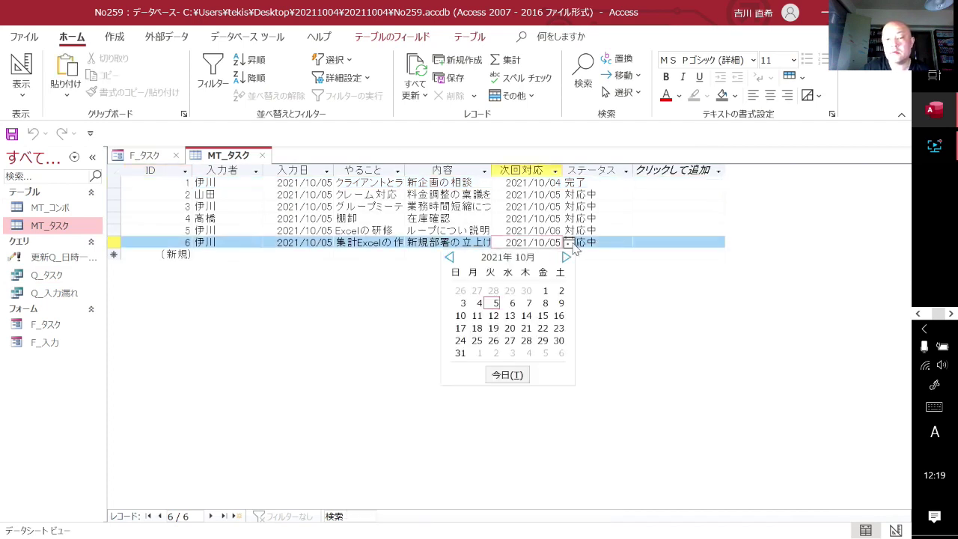
click(561, 290)
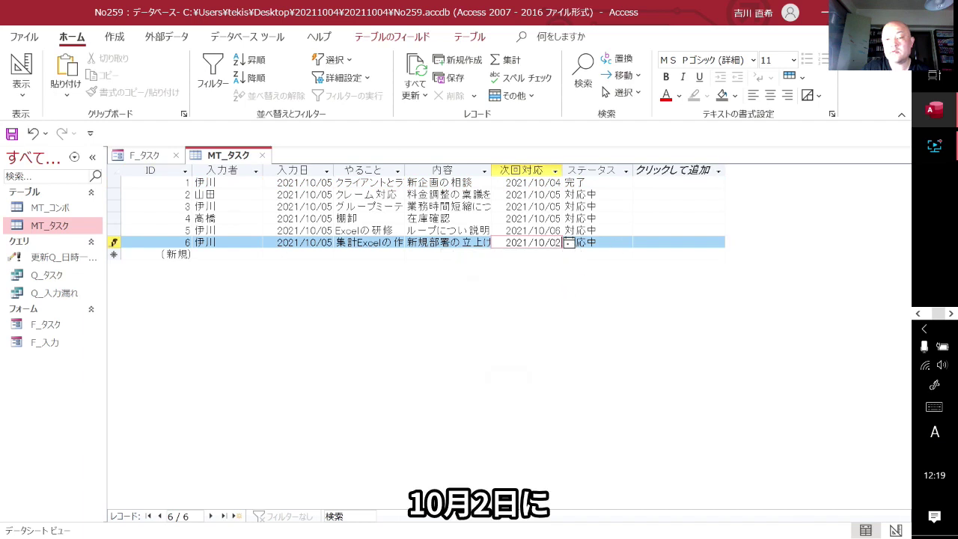
Step: Keep task 6's ステータス as 対応中 and commit the row's edits
click(598, 242)
key(BackSpace)
key(BackSpace)
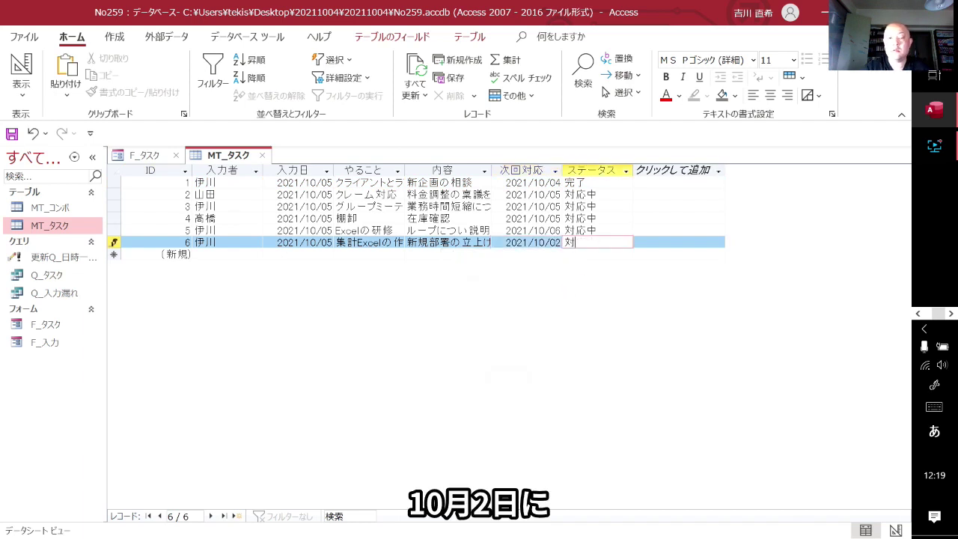
key(BackSpace)
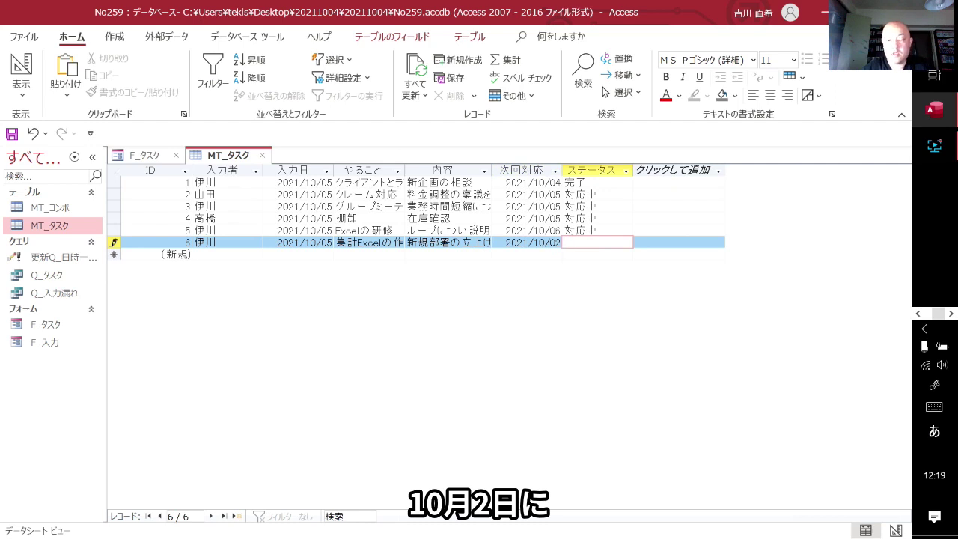
key(ctrl+z)
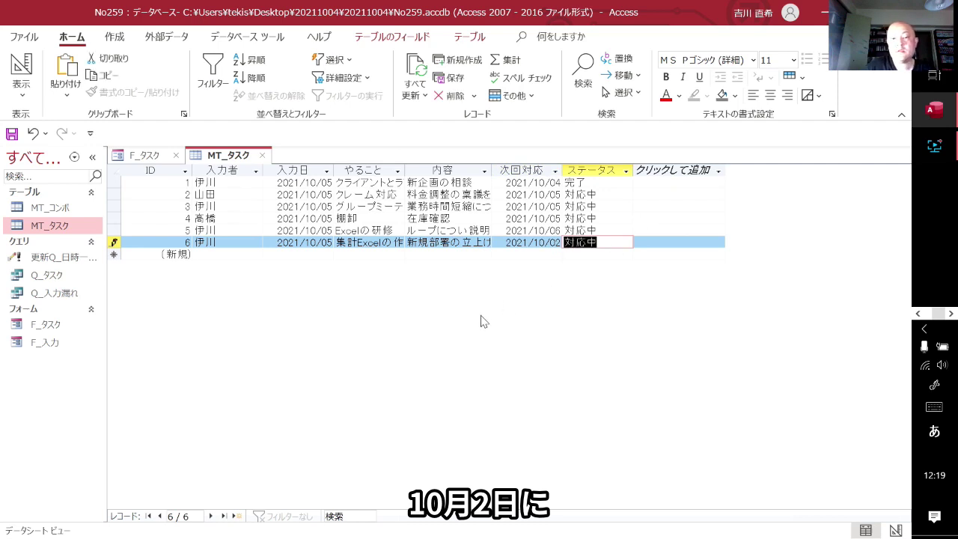
key(Left)
key(Up)
key(Up)
key(Up)
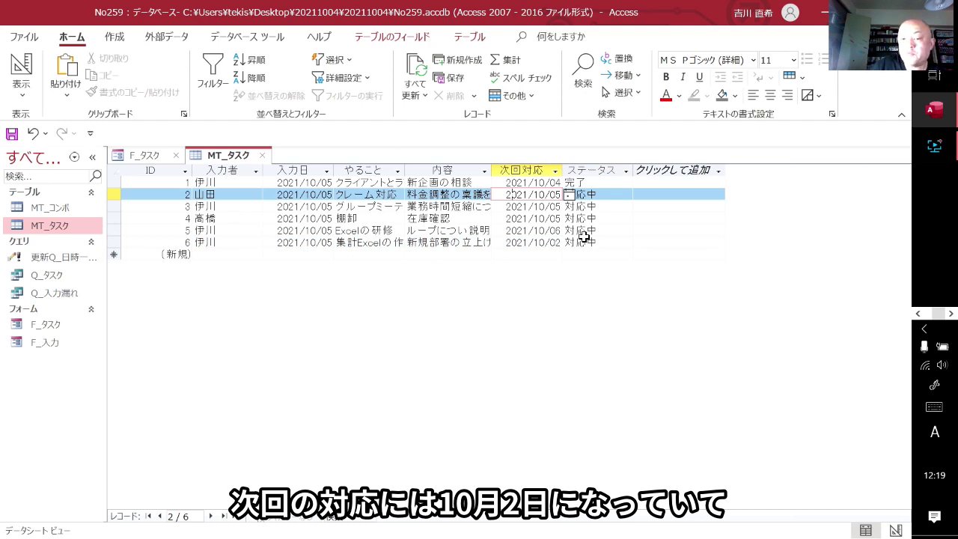
Step: Close MT_タスク, rerun 入力漏れ確認 to see task 6 flagged for 2021/10/02, then close Q_入力漏れ
click(261, 155)
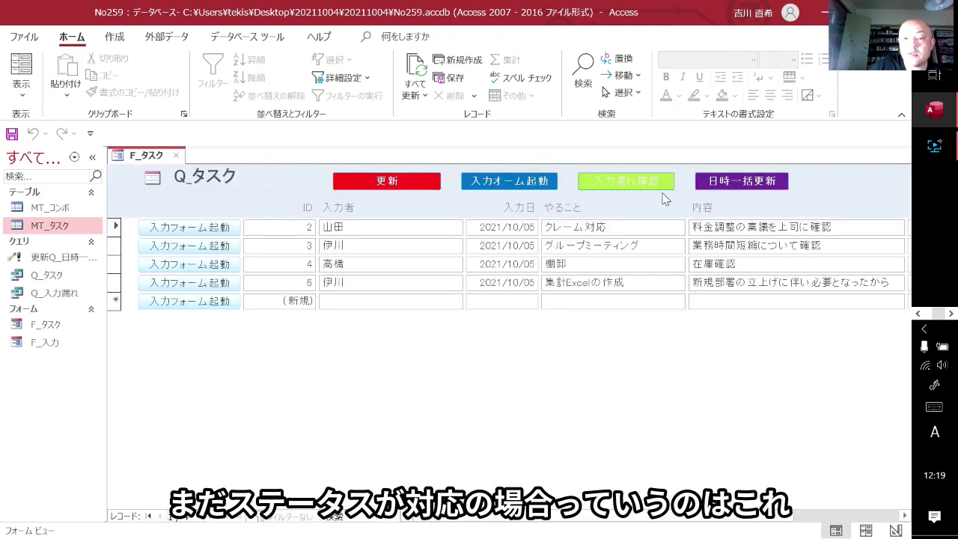
click(636, 183)
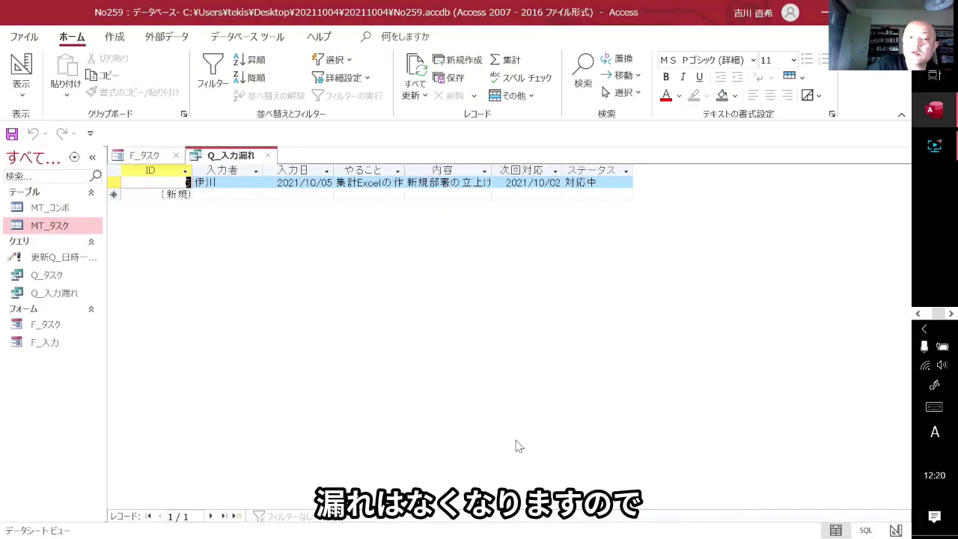
click(150, 157)
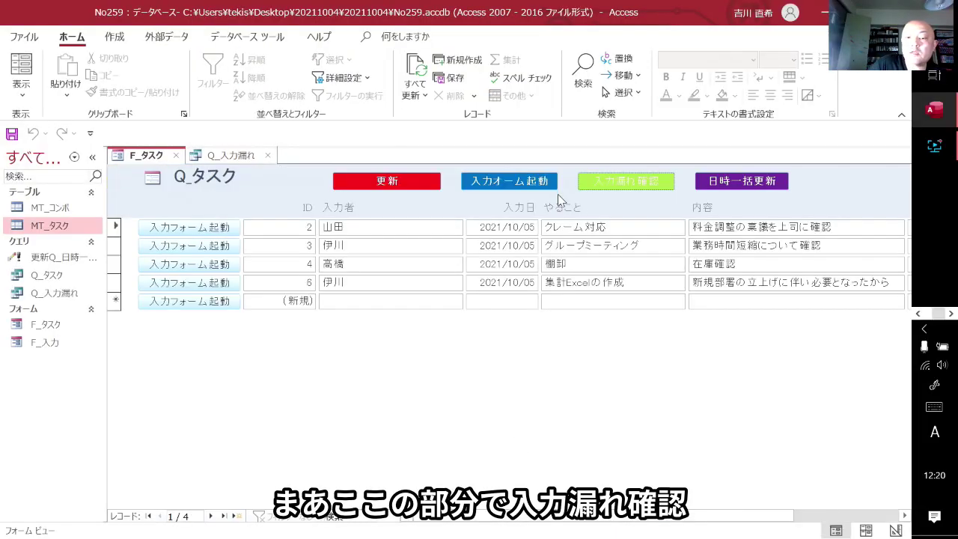
click(624, 182)
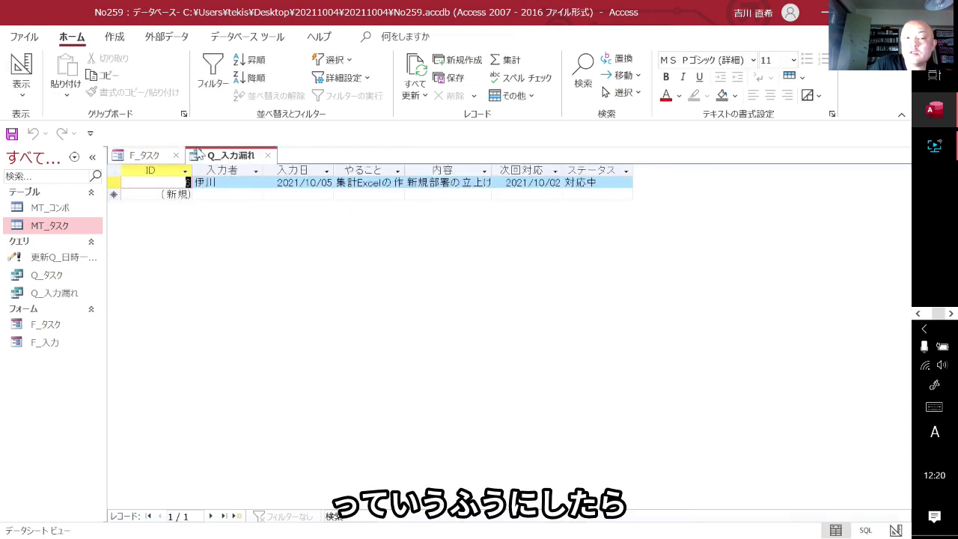
click(268, 156)
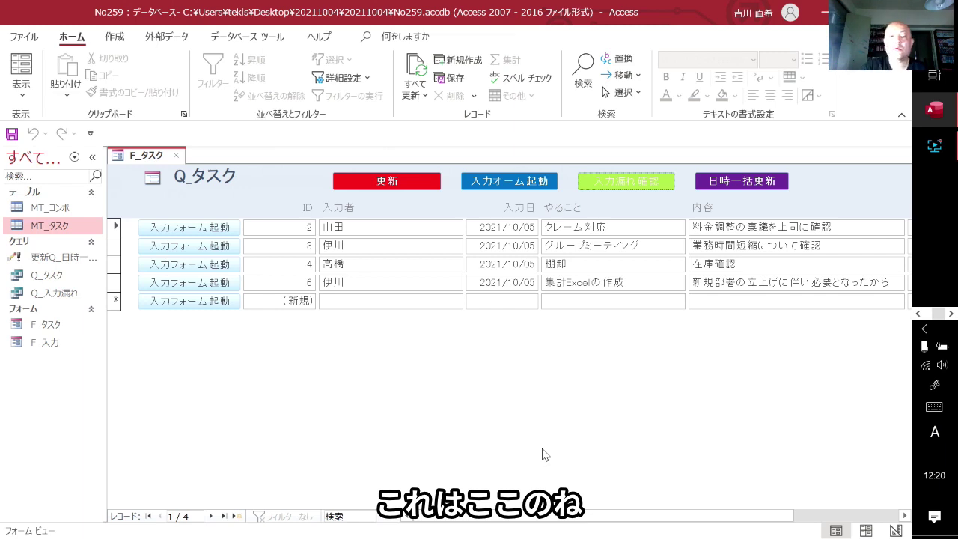
Step: Run 日時一括更新, accepting both prompts to update 3 records, then refresh F_タスク with 更新
scroll(498, 516, right, 3)
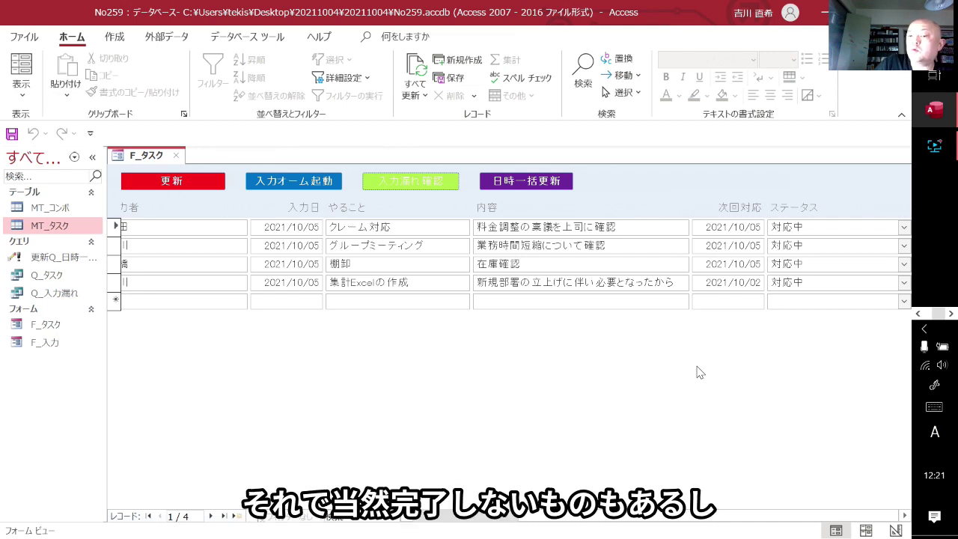
click(551, 182)
click(399, 333)
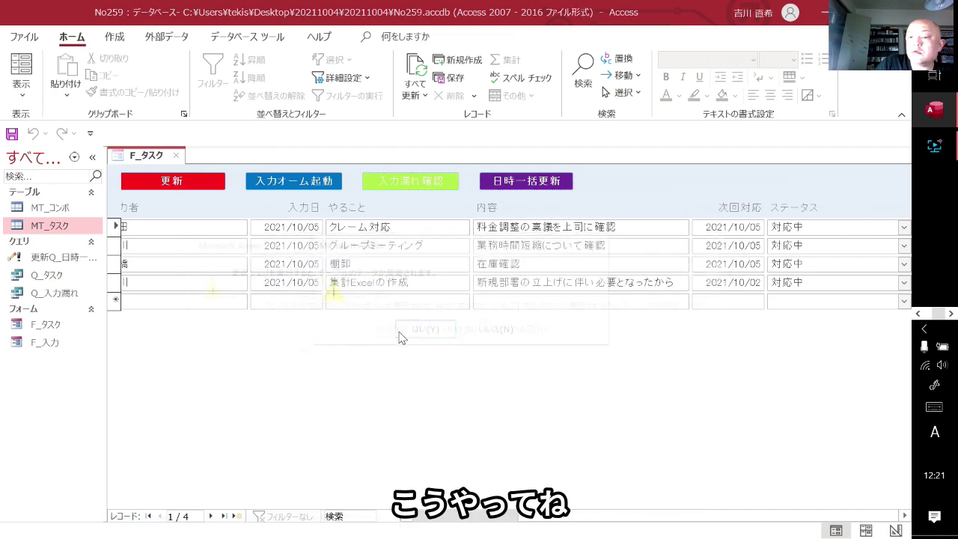
click(419, 332)
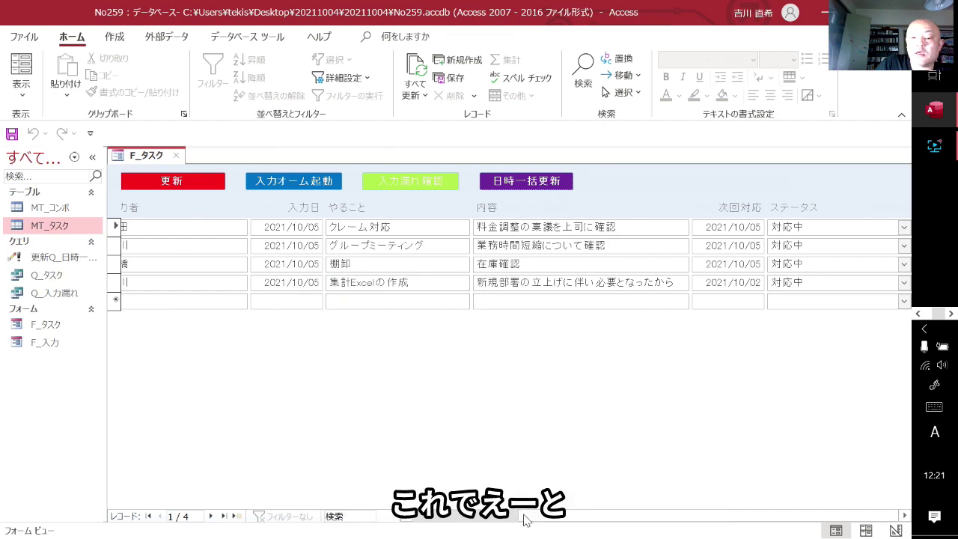
click(408, 183)
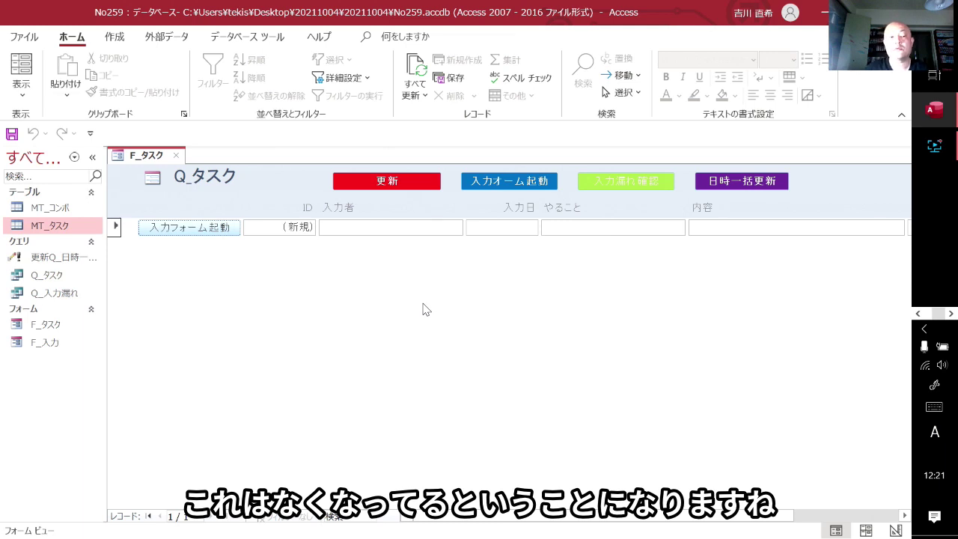
Step: Open Q_タスク in design view, run it to see four tasks due 2021/10/06, then close and save it
double_click(53, 273)
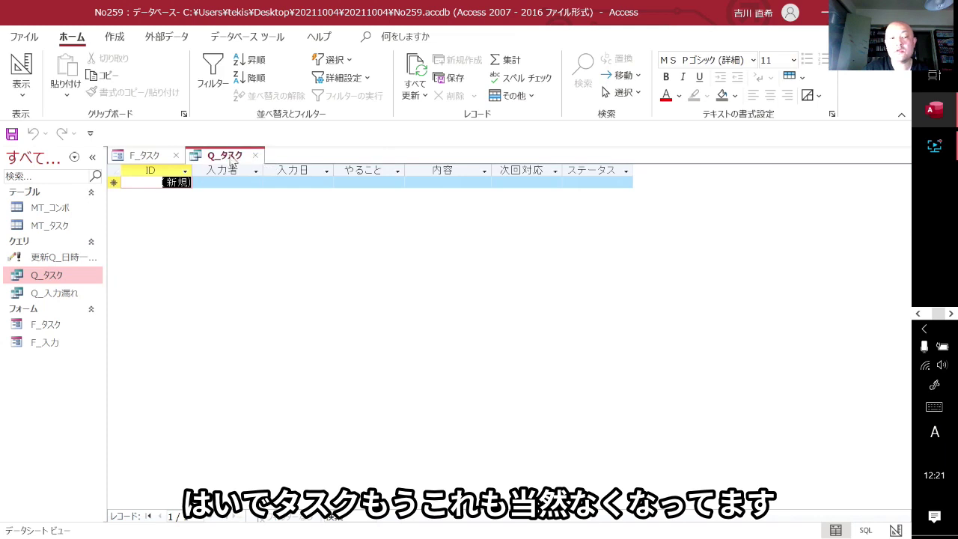
right_click(232, 159)
click(292, 231)
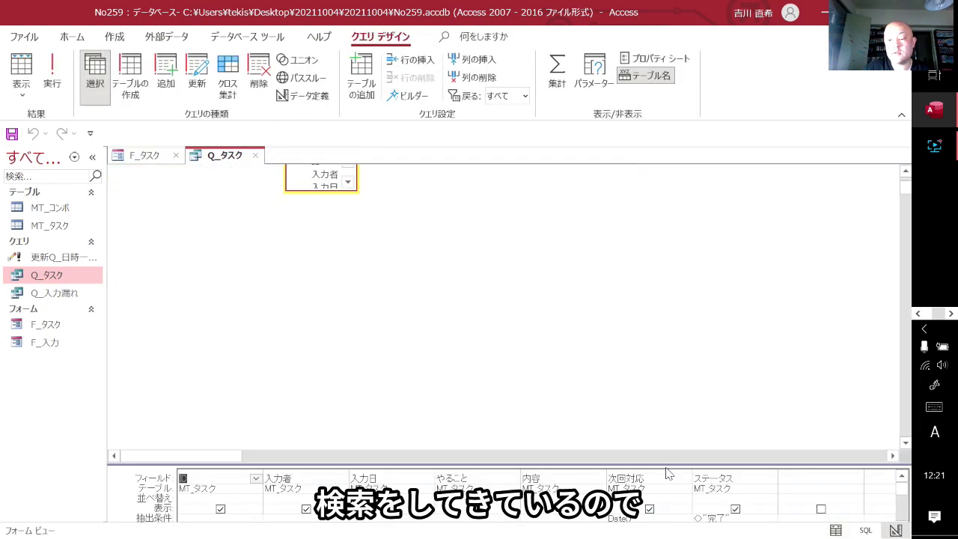
drag(665, 465, 648, 345)
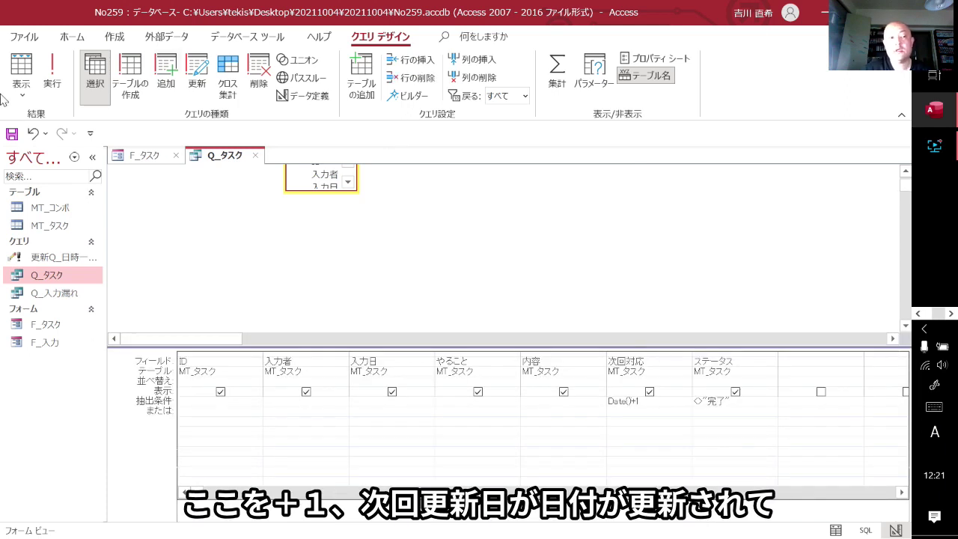
click(21, 67)
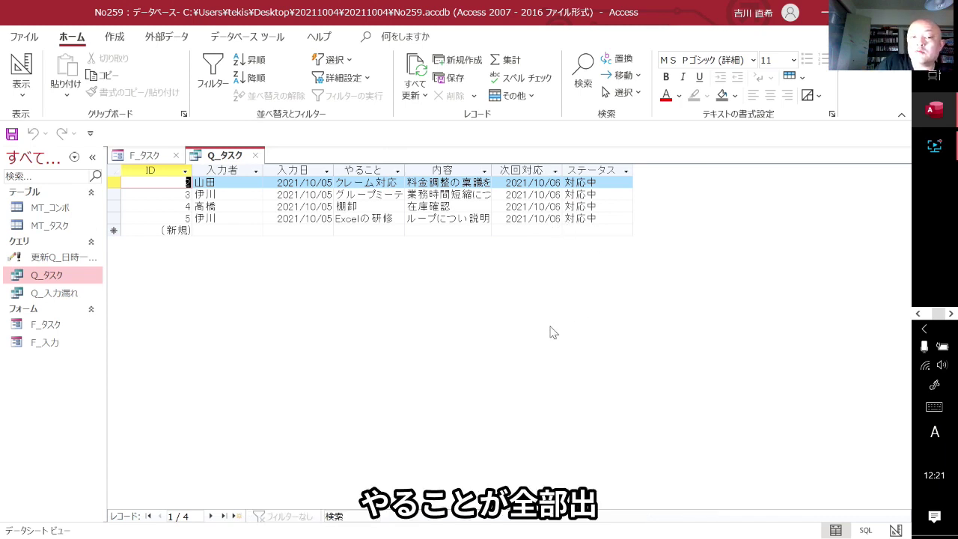
click(255, 154)
click(390, 321)
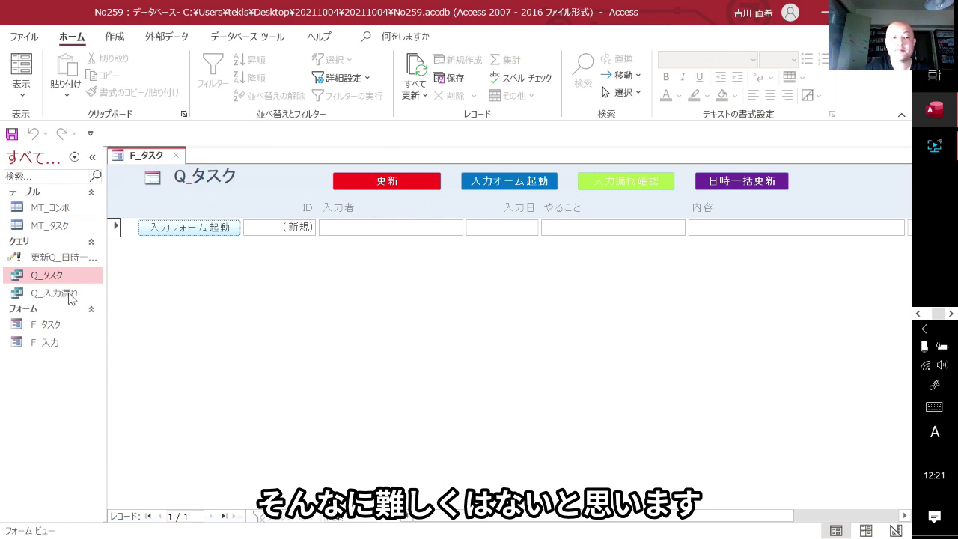
Step: Open MT_コンボ and MT_タスク, and change task 2's 次回対応 date to 2021/10/05
double_click(79, 210)
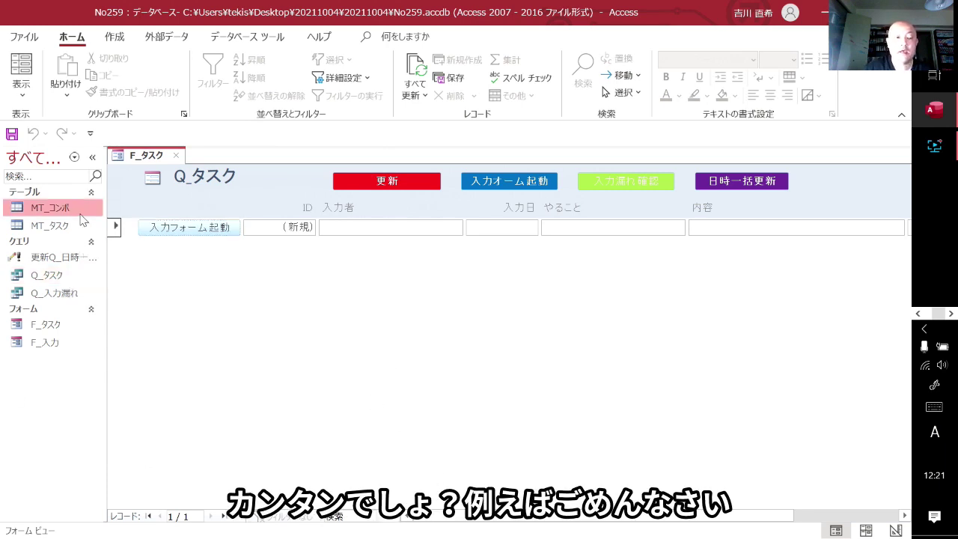
double_click(63, 225)
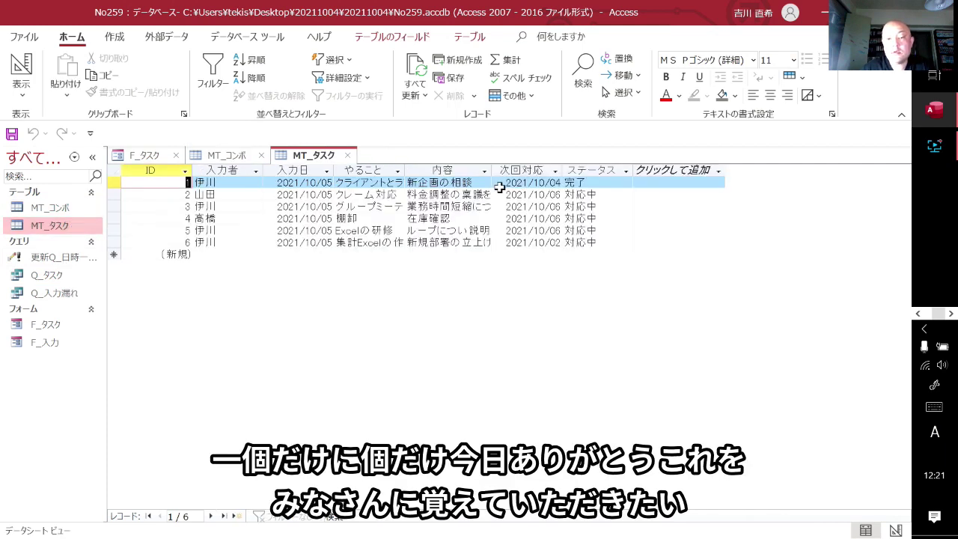
click(499, 185)
click(533, 194)
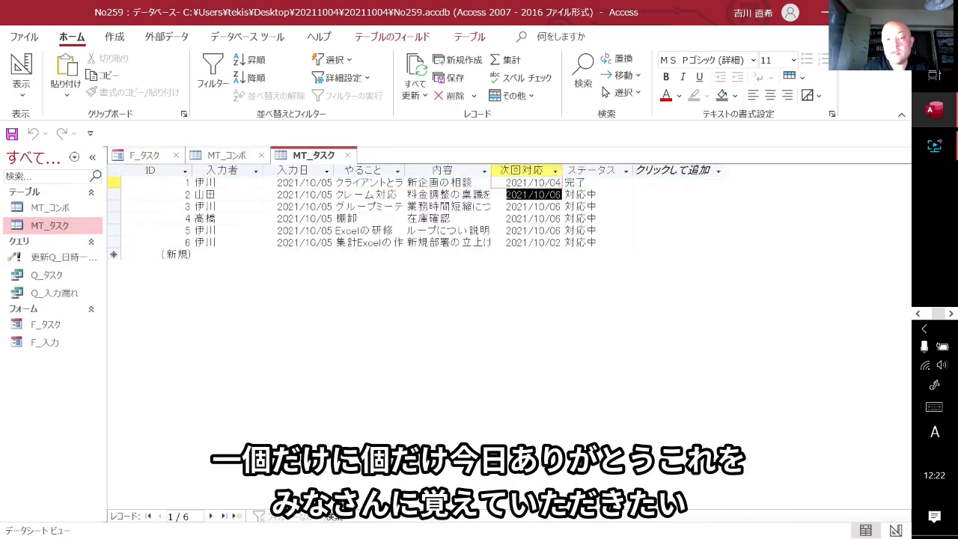
click(569, 195)
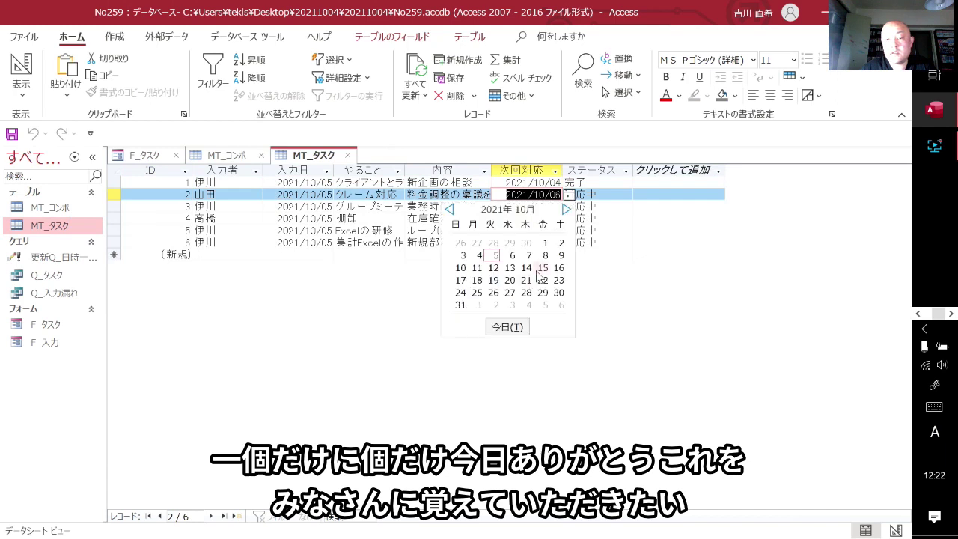
click(495, 256)
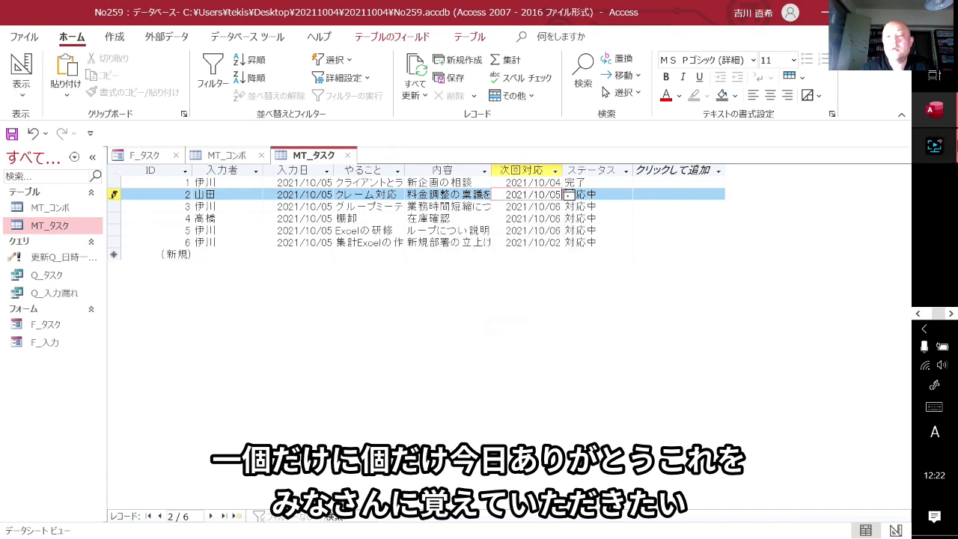
Step: Close MT_タスク and refresh F_タスク so task 2 クレーム対応 is listed
click(348, 155)
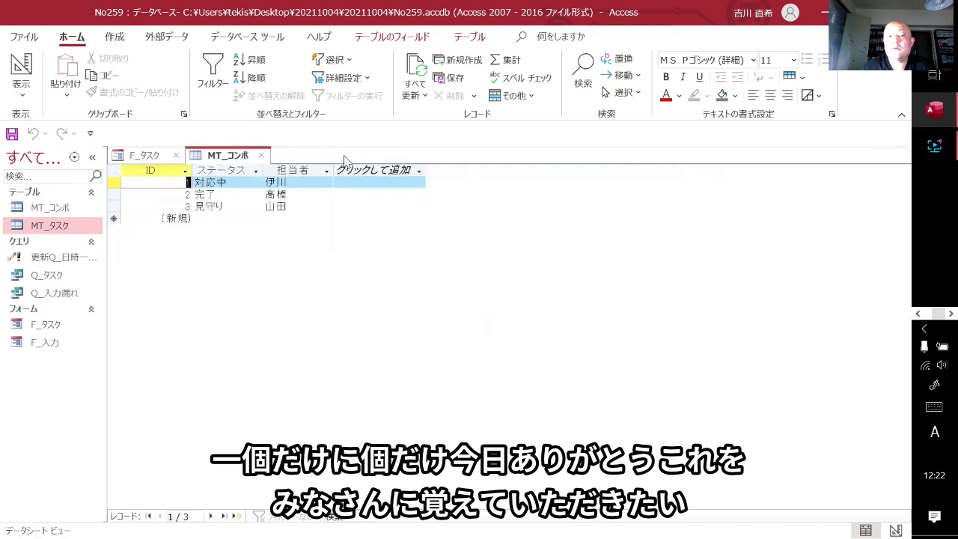
click(165, 157)
click(356, 188)
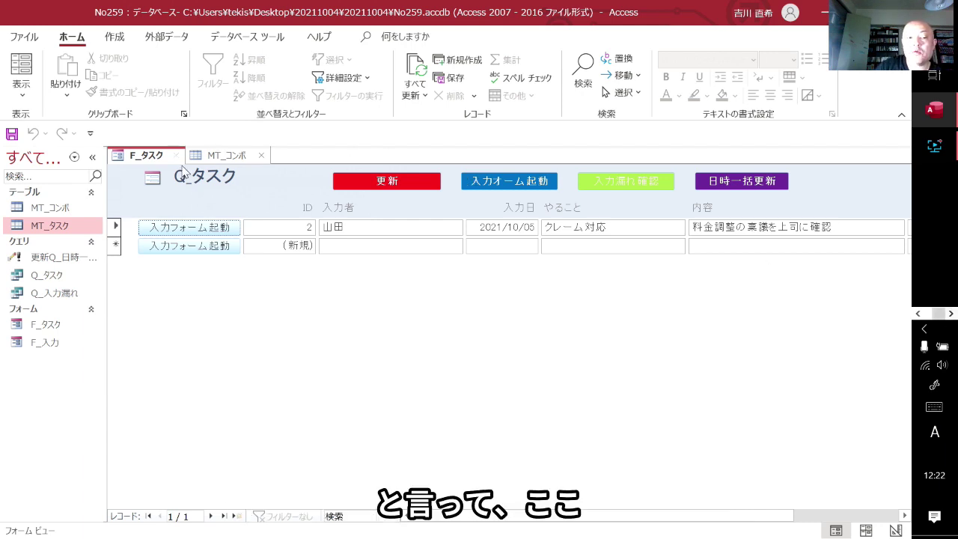
Step: Open task 2 in F_入力 with 入力フォーム起動, collapse the navigation pane, and return to F_タスク
click(220, 234)
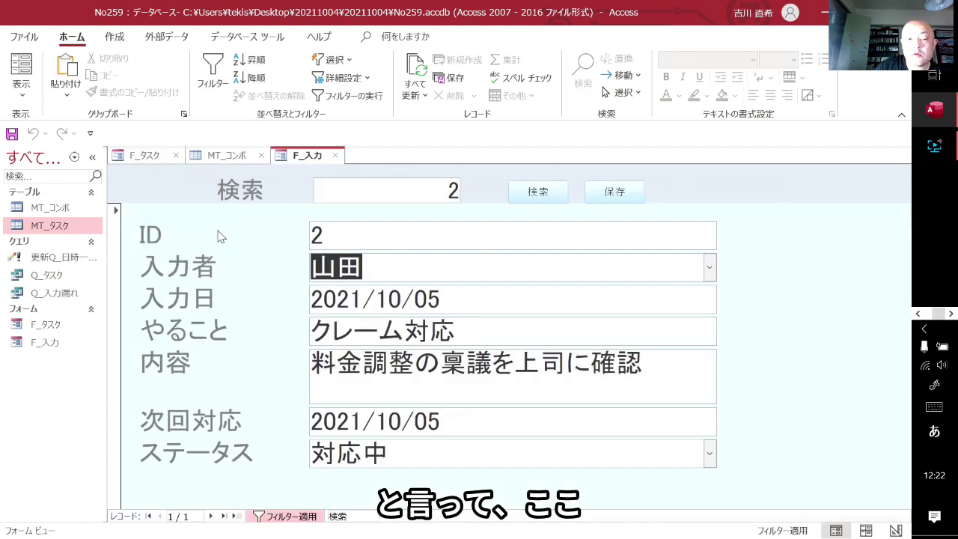
click(92, 156)
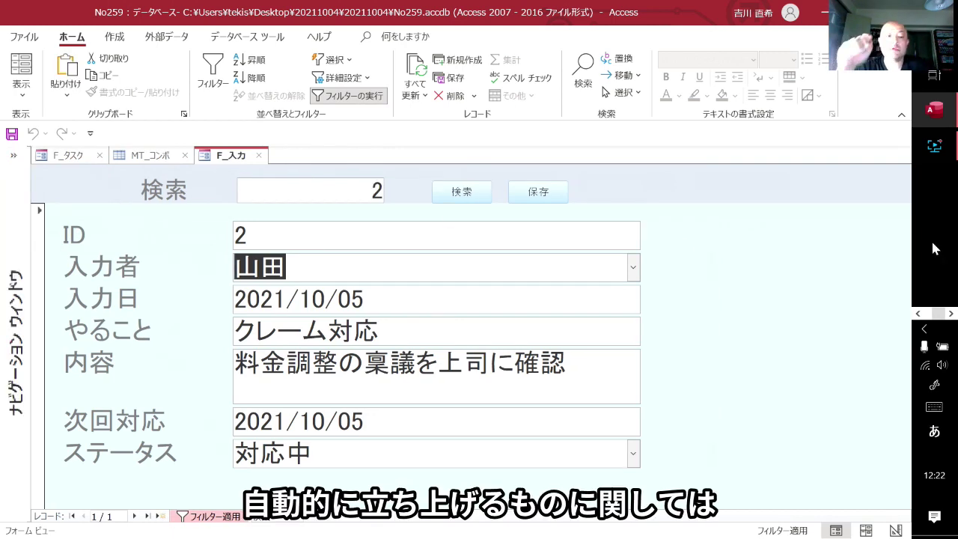
click(59, 156)
right_click(597, 317)
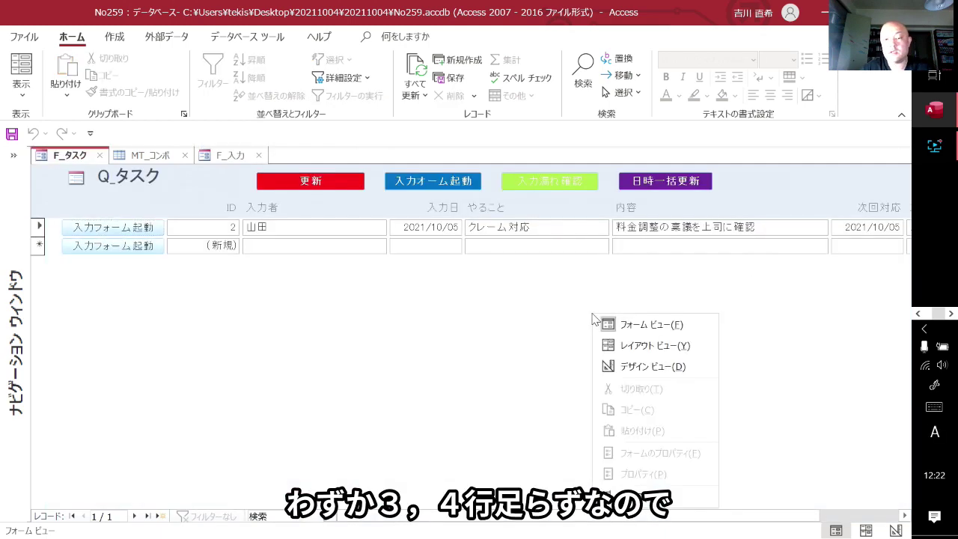
Step: Put F_タスク in layout view and view コマンド23's クリック時 event procedure code
click(632, 350)
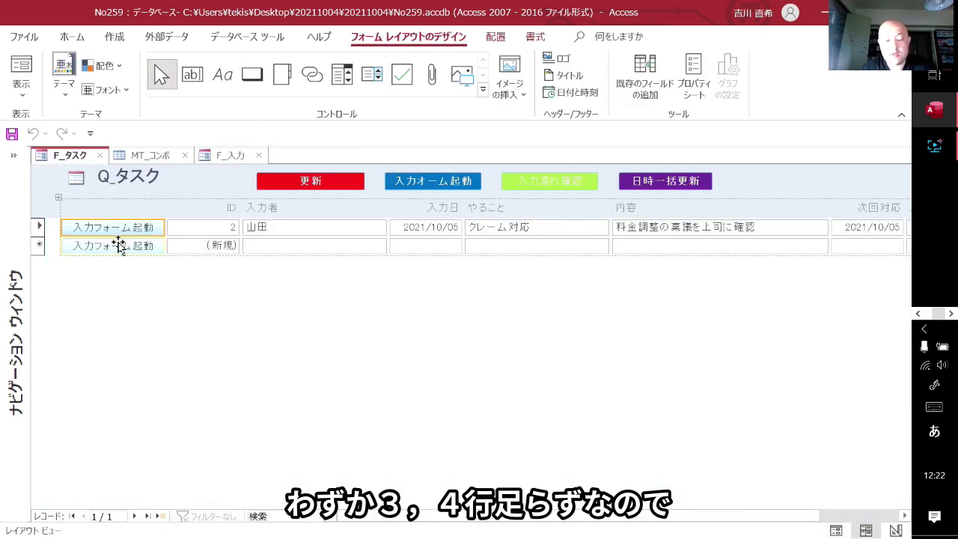
double_click(118, 247)
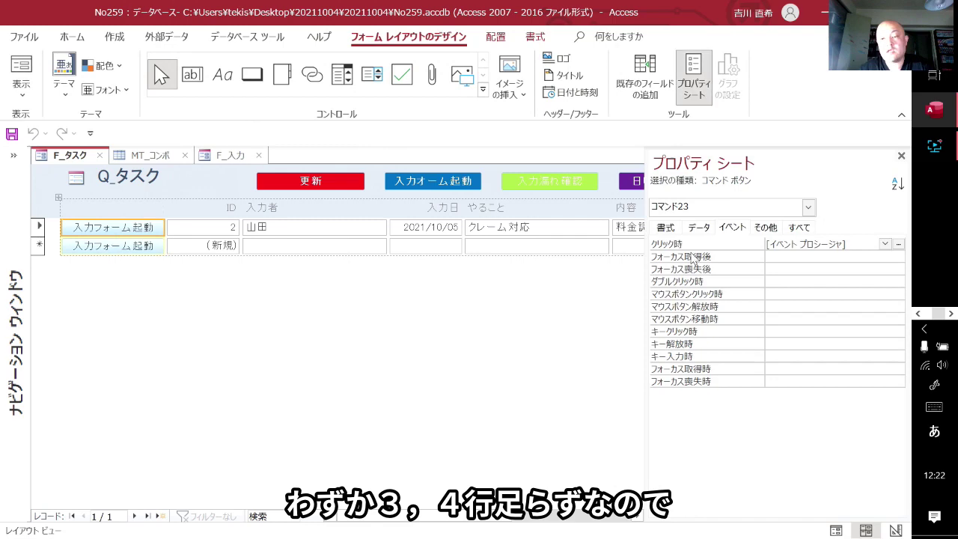
click(896, 243)
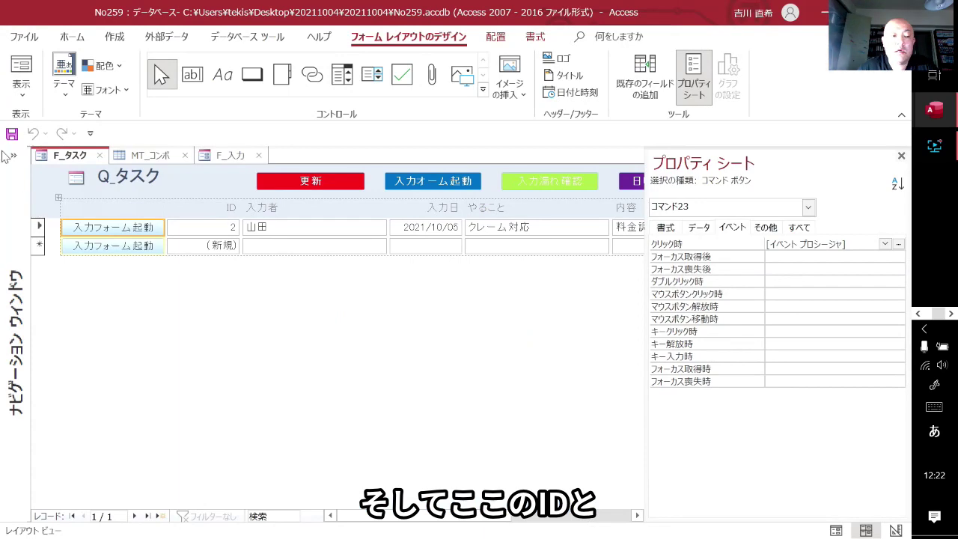
click(9, 155)
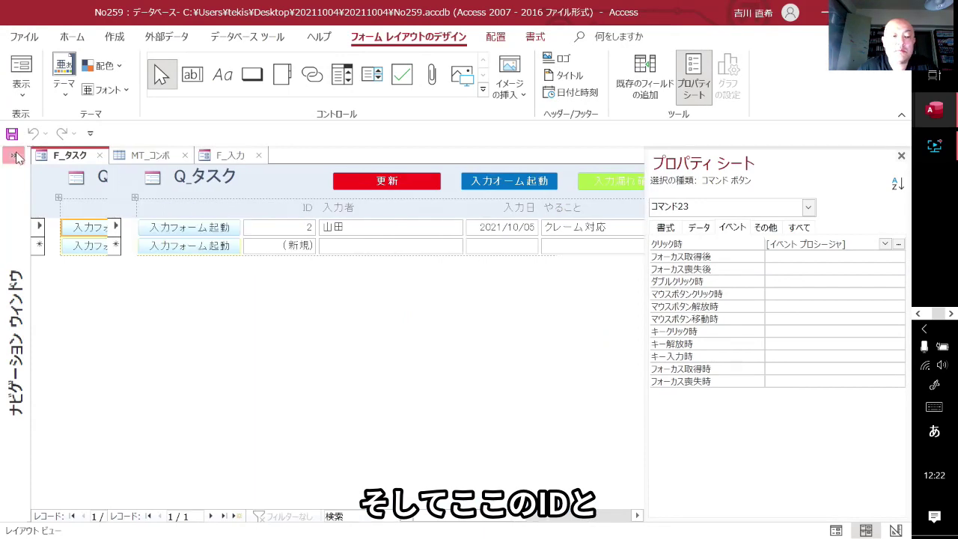
Step: Select the ID field, then open the F_入力 form from the navigation pane
click(313, 228)
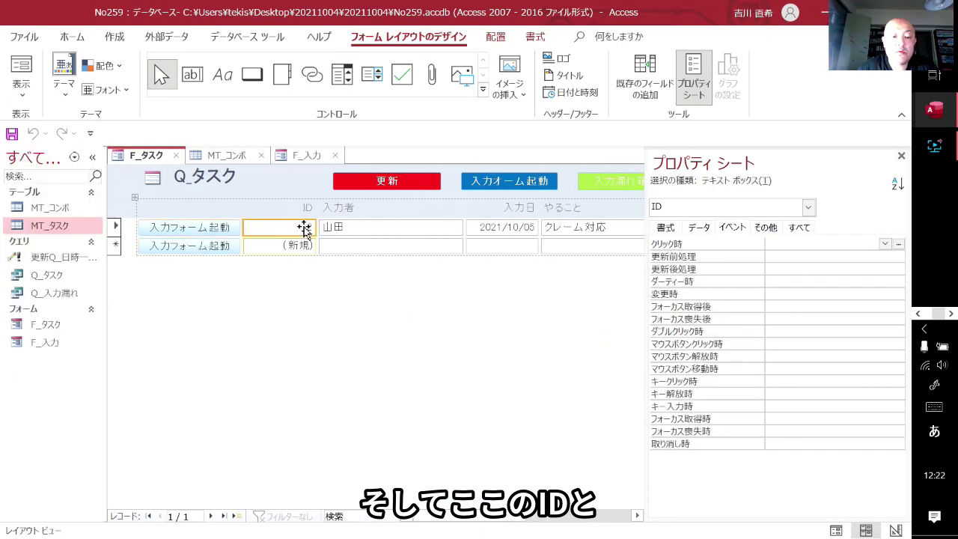
click(51, 344)
double_click(51, 344)
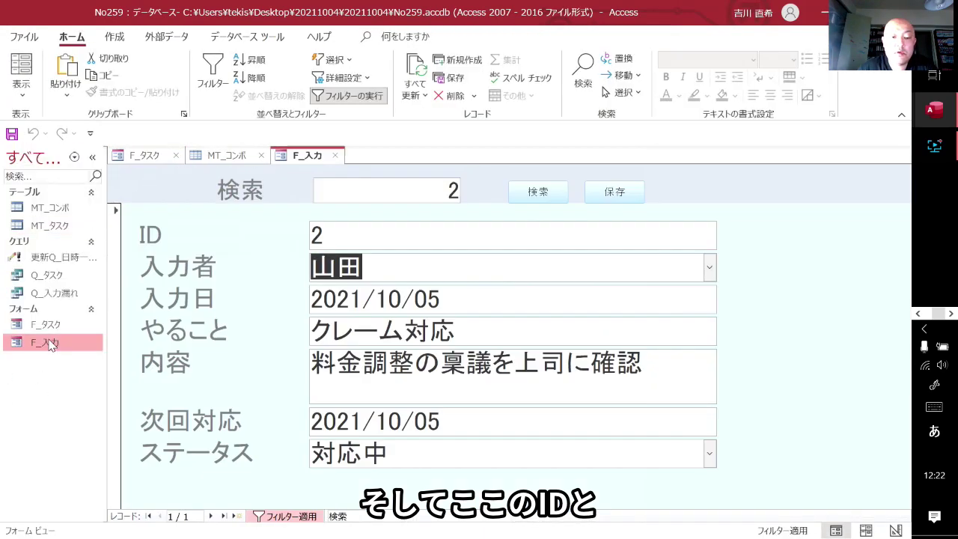
Step: Compare the launch button's Screen.ActiveForm filter code with F_入力 filtered to task ID 2
key(alt+Tab)
click(380, 191)
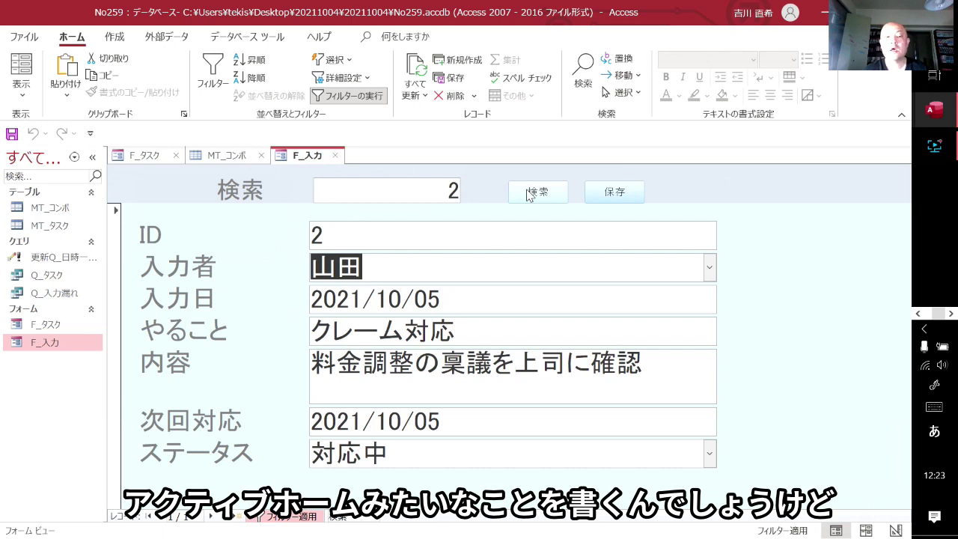
key(alt+F11)
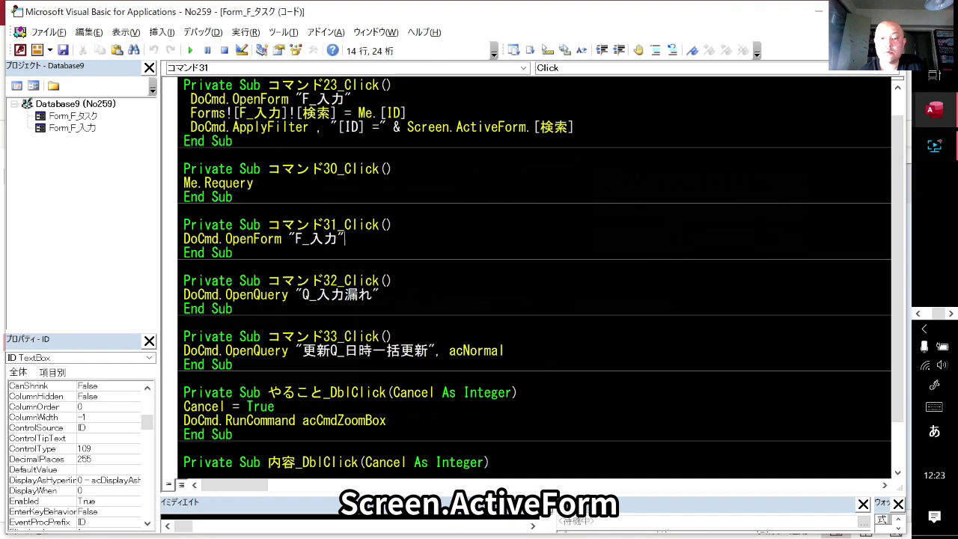
key(alt+F11)
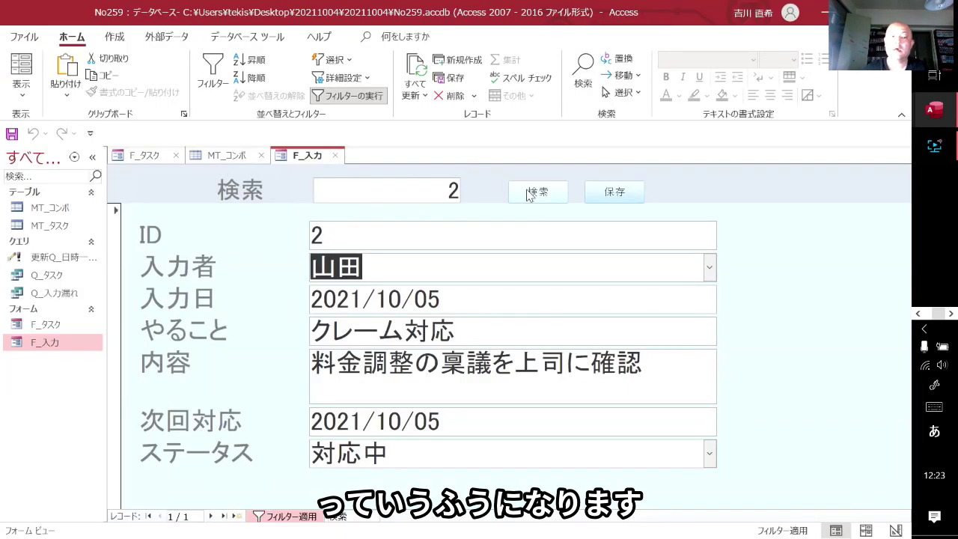
click(145, 155)
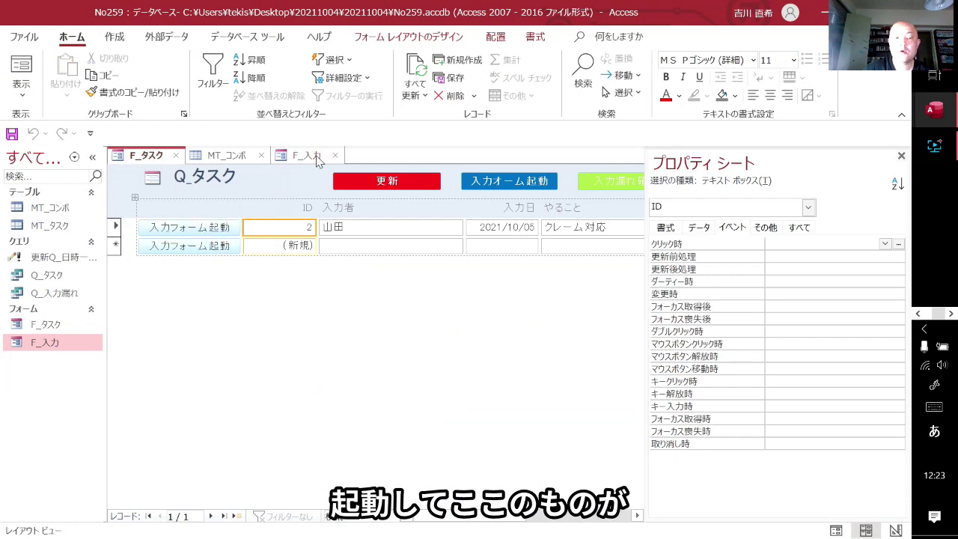
click(315, 157)
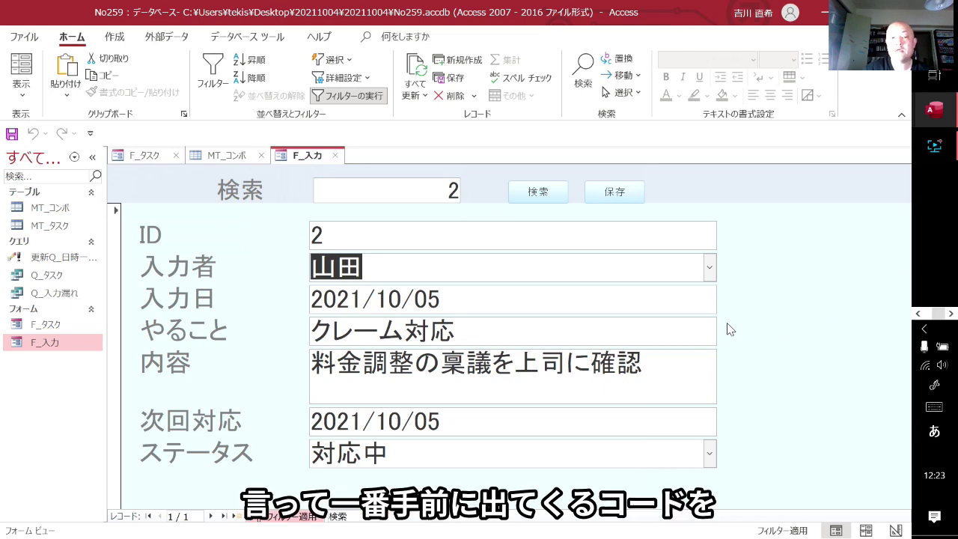
key(alt+F11)
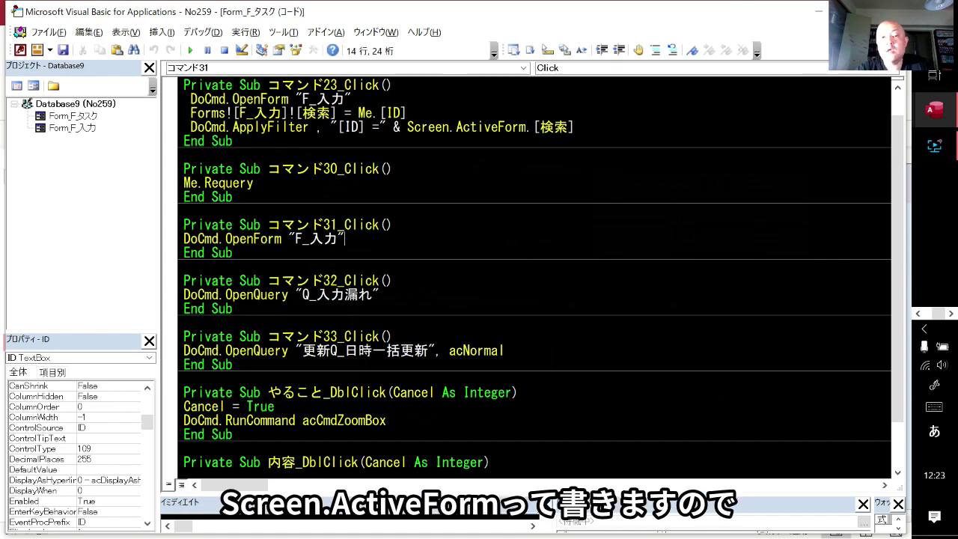
key(alt+F11)
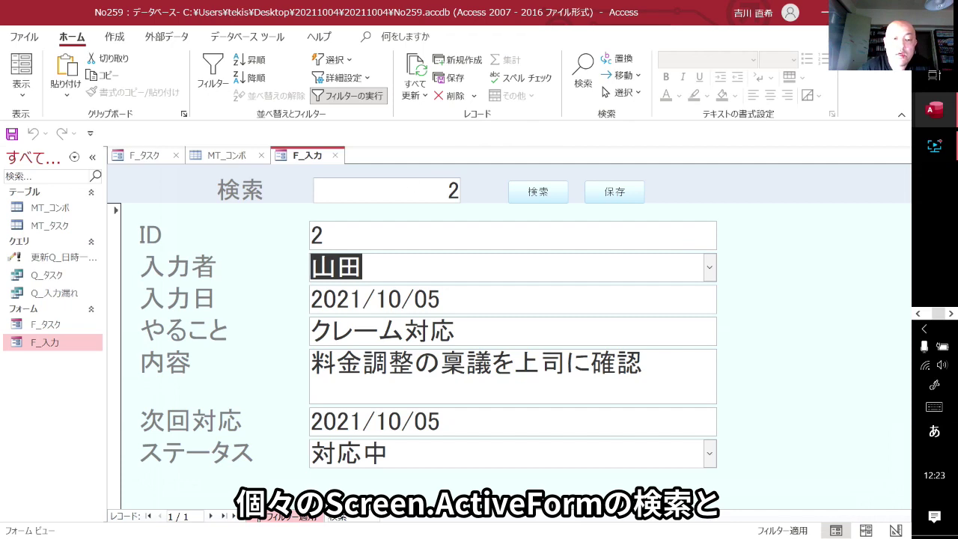
key(alt+Tab)
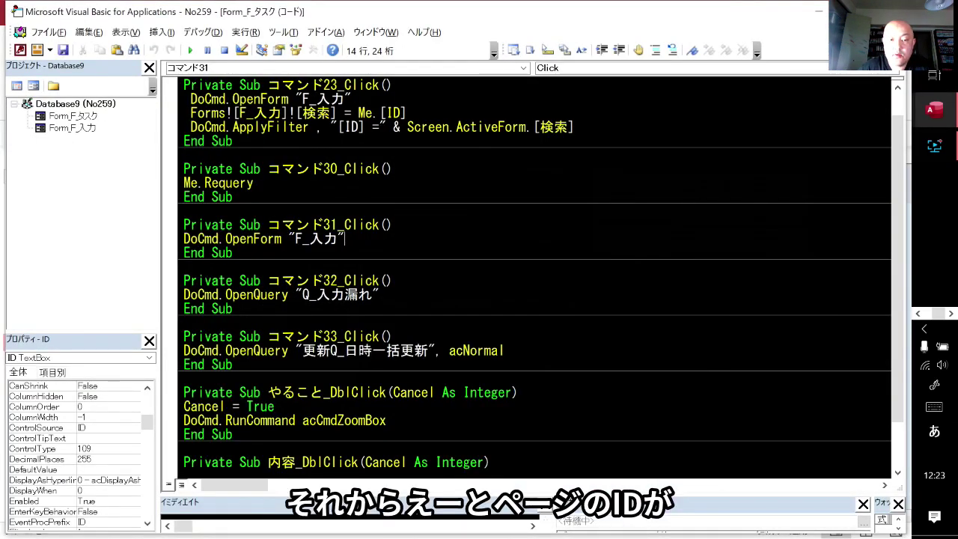
key(alt+F11)
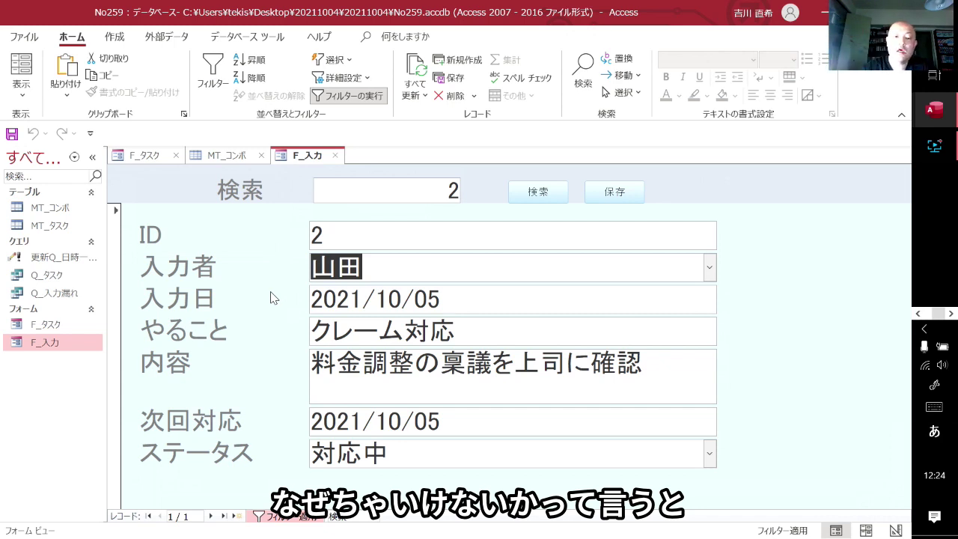
Step: Close the Property Sheet and return F_タスク to Form View
click(608, 197)
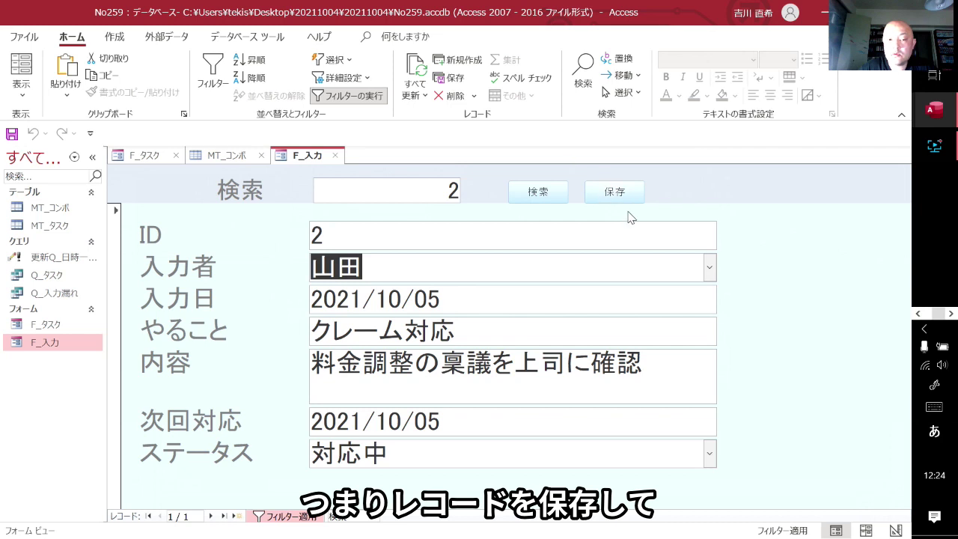
click(149, 159)
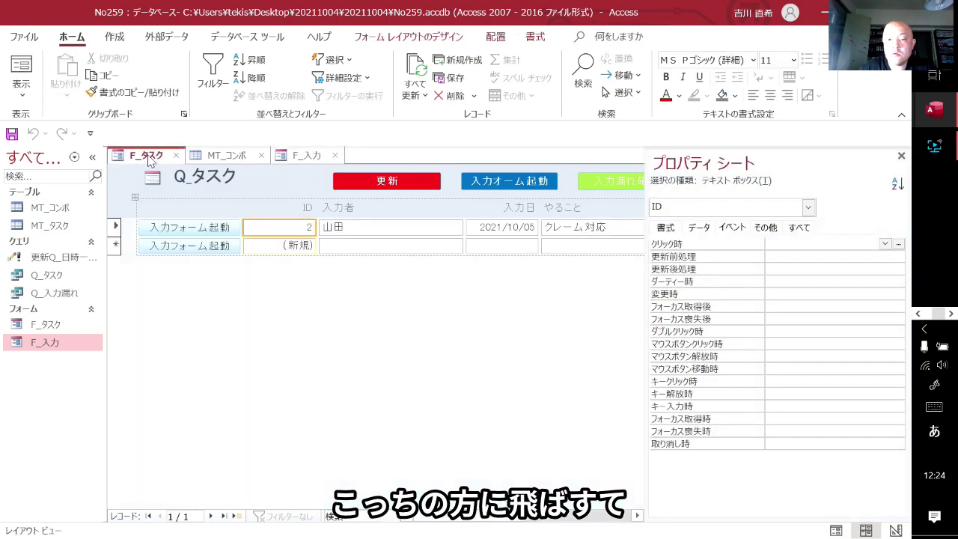
click(901, 155)
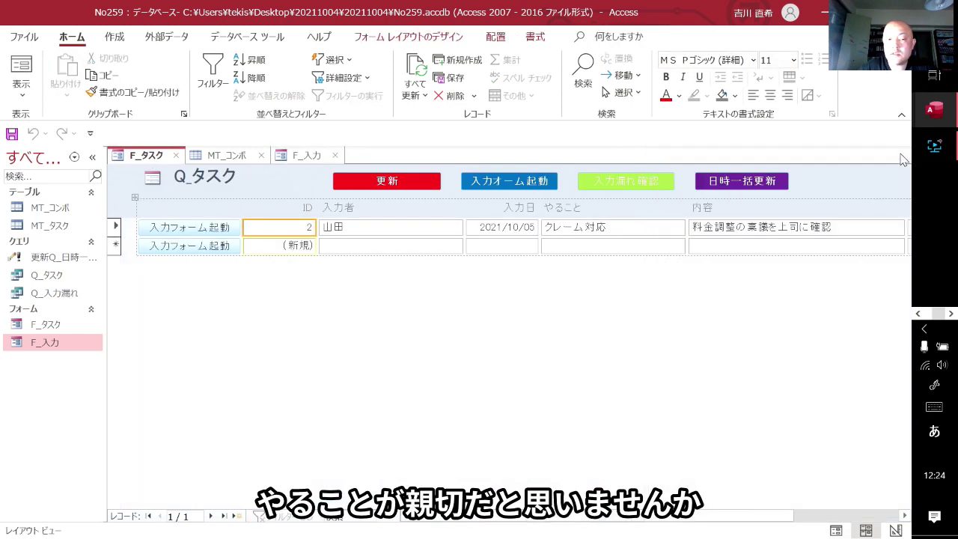
right_click(141, 151)
click(177, 163)
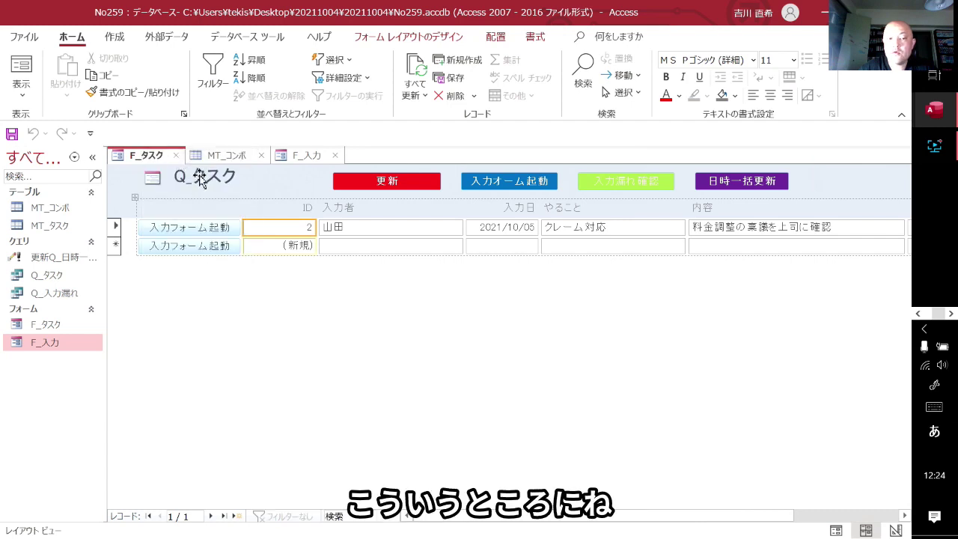
right_click(159, 157)
click(198, 235)
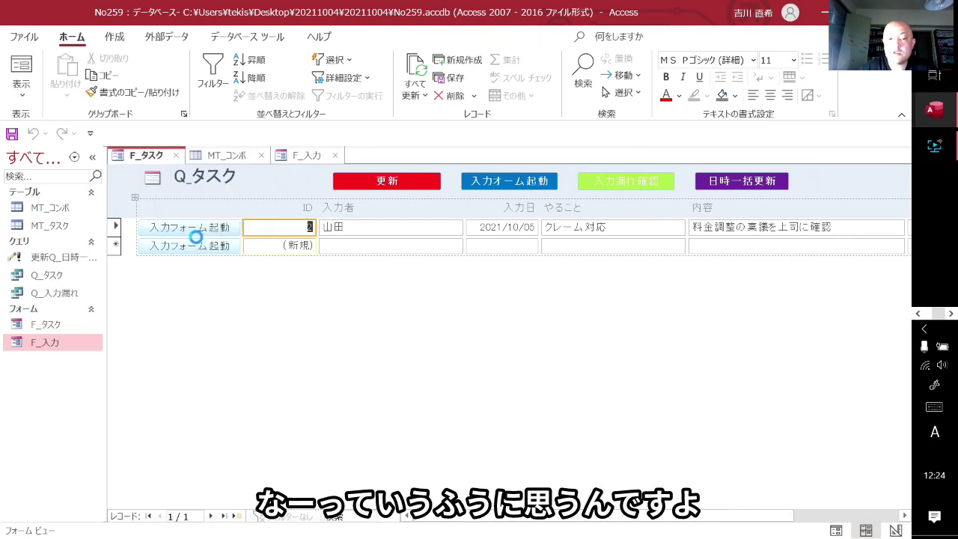
Step: Switch the F_入力 form showing task 2 to Layout View
click(308, 157)
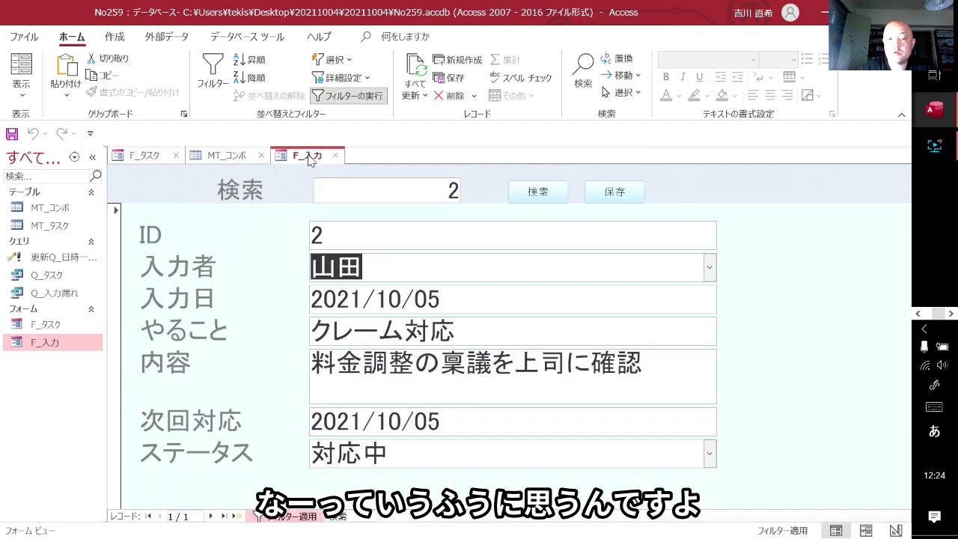
right_click(803, 186)
click(745, 218)
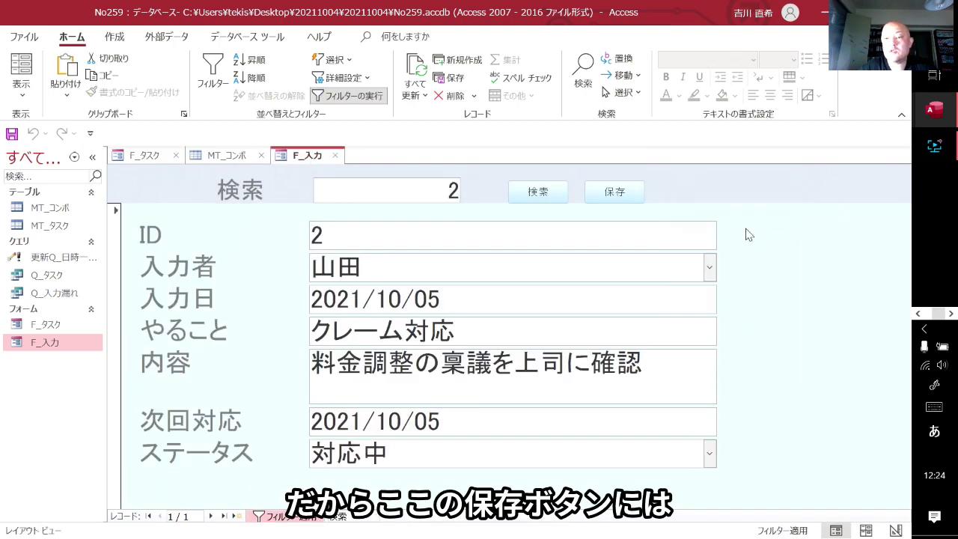
Step: Inspect the 保存 button's On Click event procedure code in the VBA editor
click(618, 191)
key(F4)
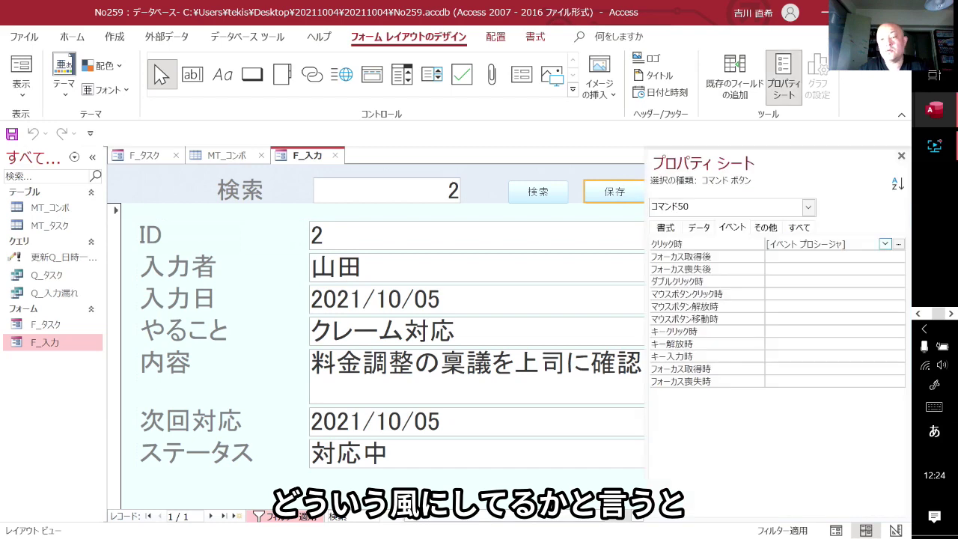
click(899, 244)
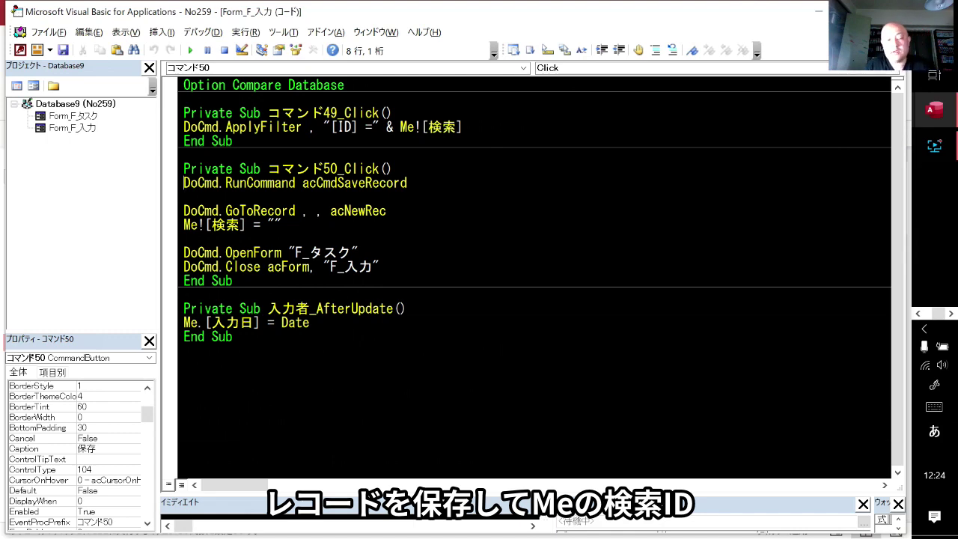
key(alt+F11)
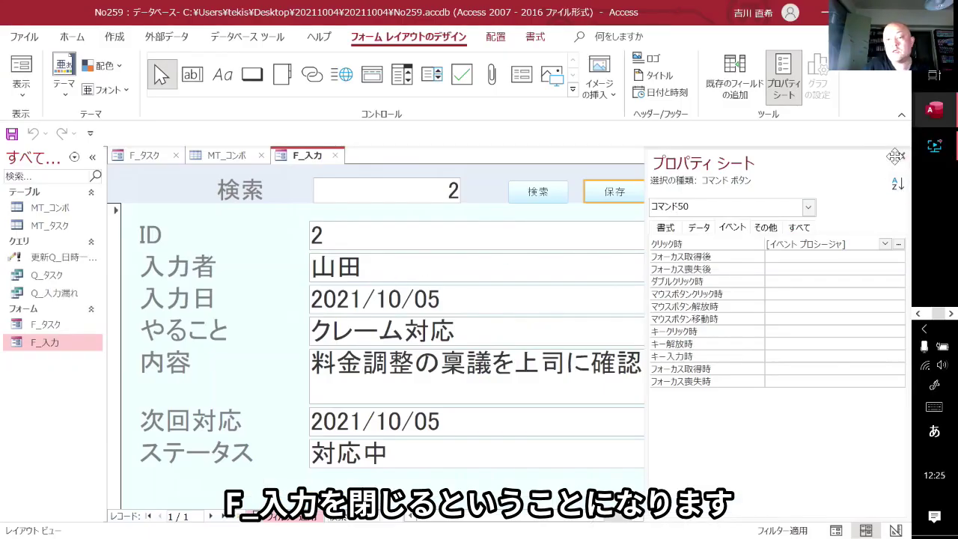
Step: Close the Property Sheet and return F_入力 to Form View
click(899, 155)
right_click(306, 153)
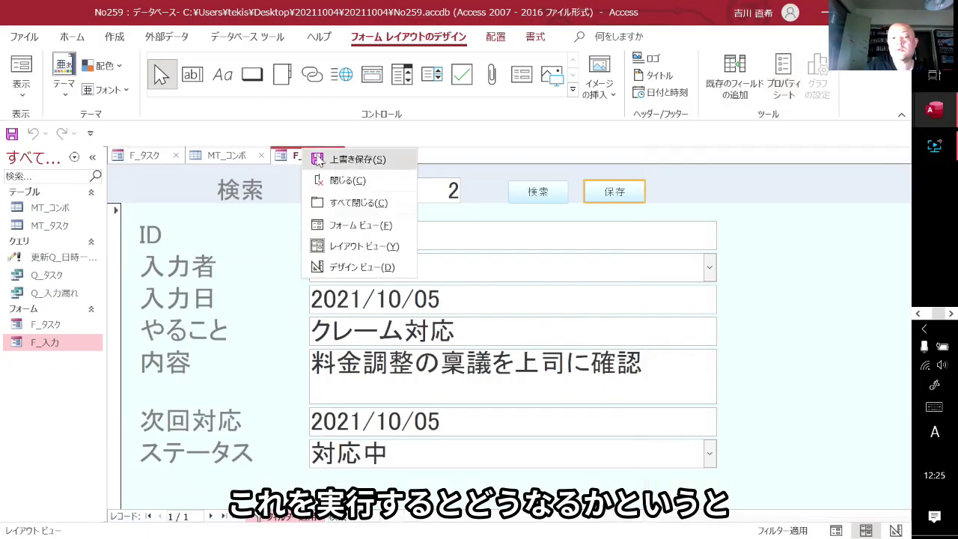
click(320, 158)
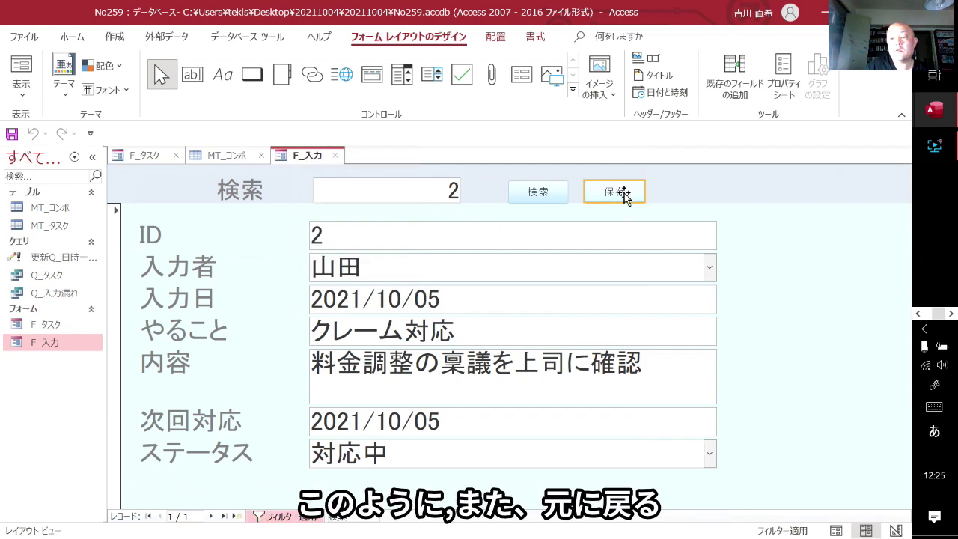
right_click(723, 190)
click(737, 196)
Step: Save the record with the 保存 button, closing F_入力 and returning to the F_タスク list
click(615, 193)
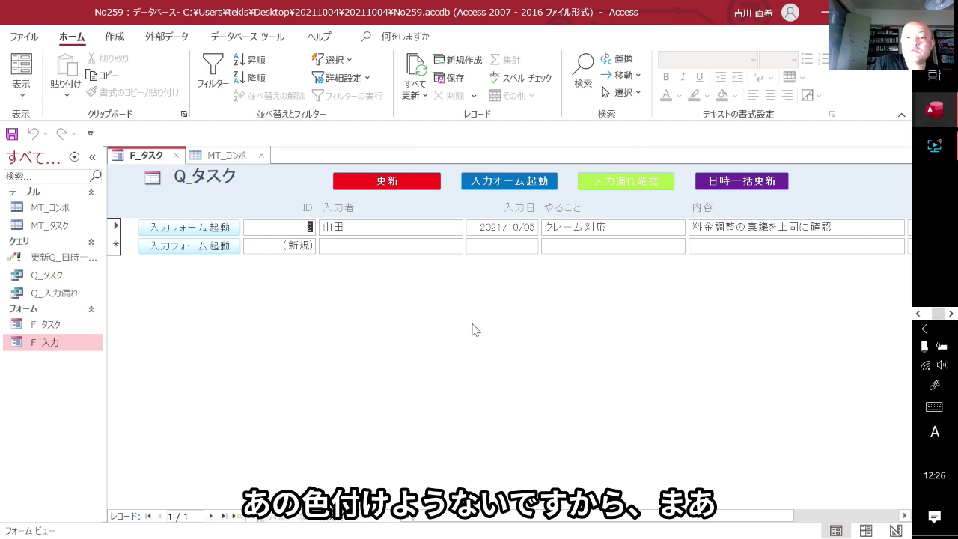
Step: Open the MT_タスク table to view its six tasks: ID 1 完了, IDs 2–6 対応中
click(557, 226)
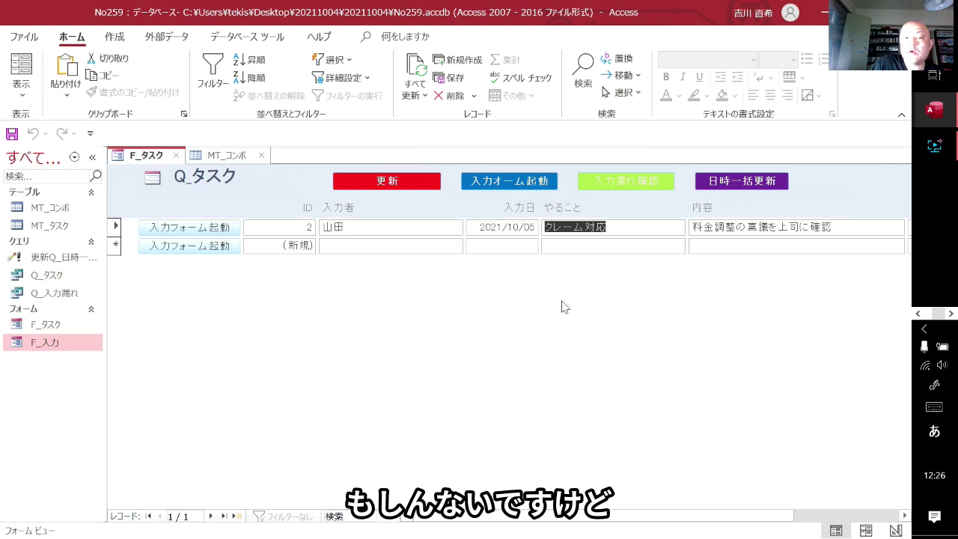
double_click(52, 226)
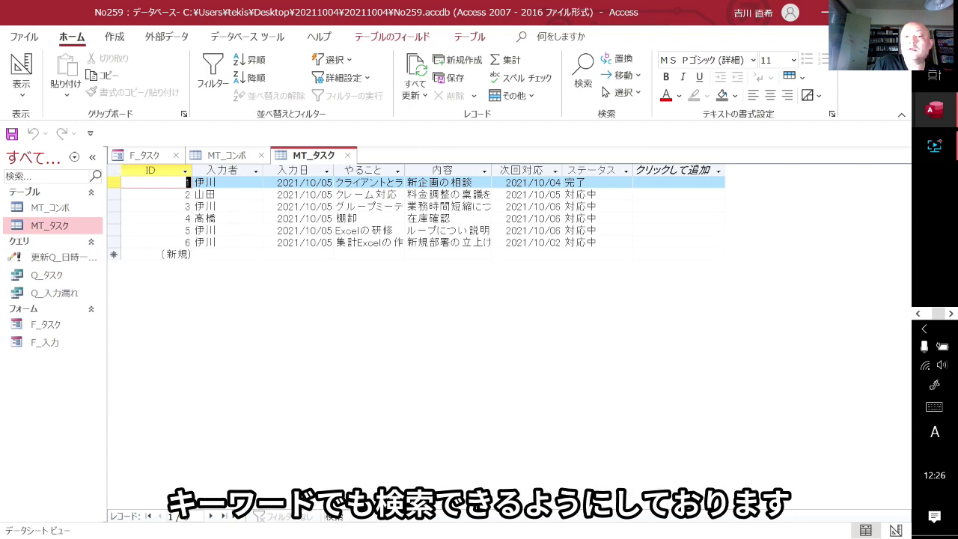
Step: Close the MT_タスク table, returning to F_タスク showing task 2 クレーム対応
click(348, 155)
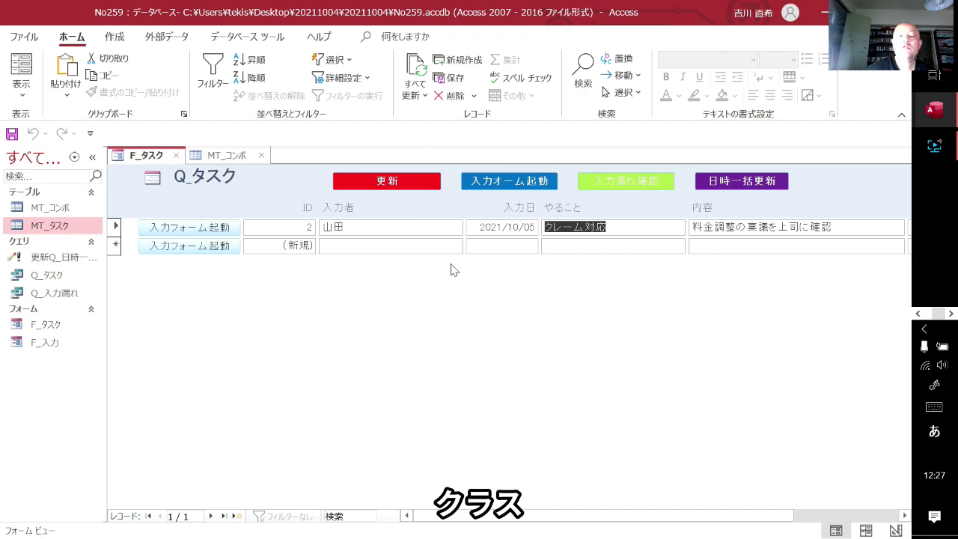
Step: Launch the Visual Basic editor from the Database Tools ribbon
right_click(510, 309)
click(250, 39)
click(251, 39)
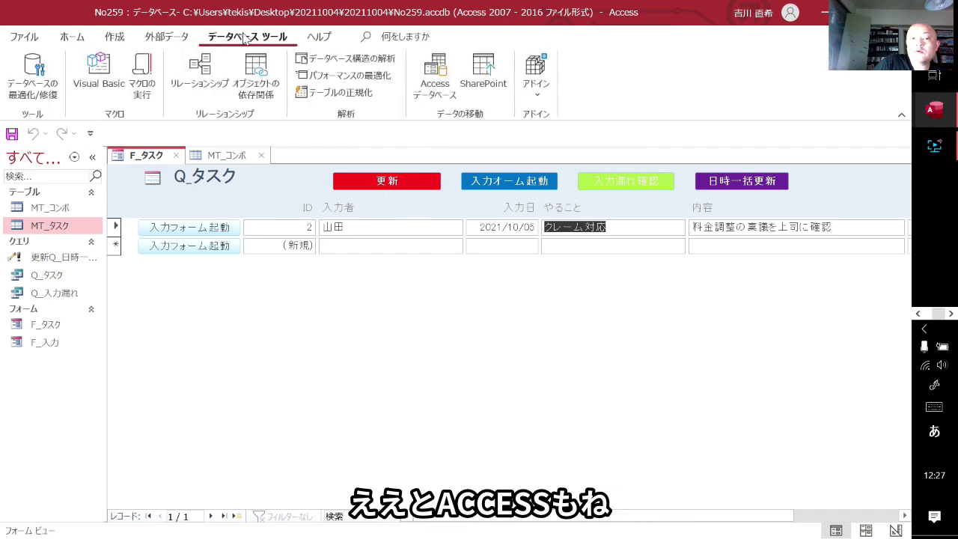
click(98, 90)
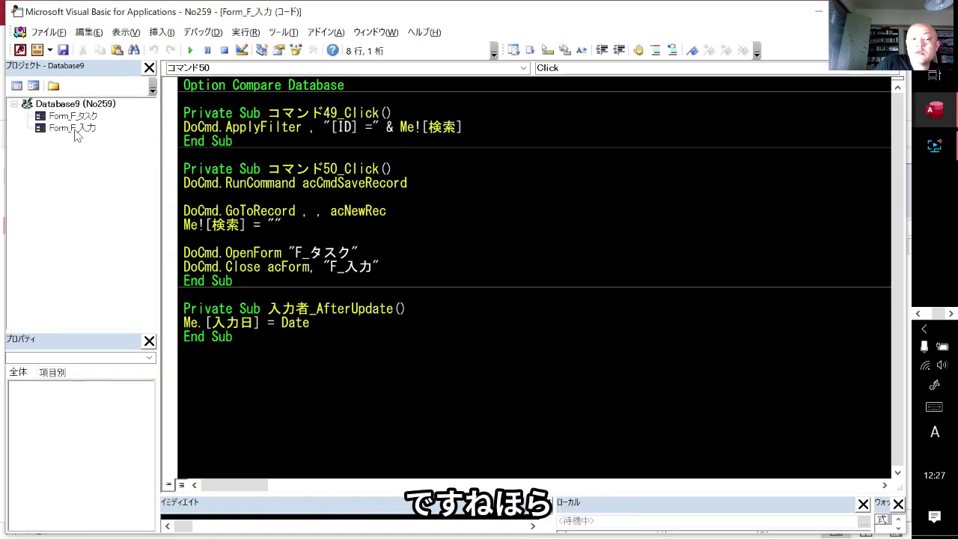
Step: Open the Form_F_タスク module and review its one-line button procedures like コマンド33's click
double_click(75, 117)
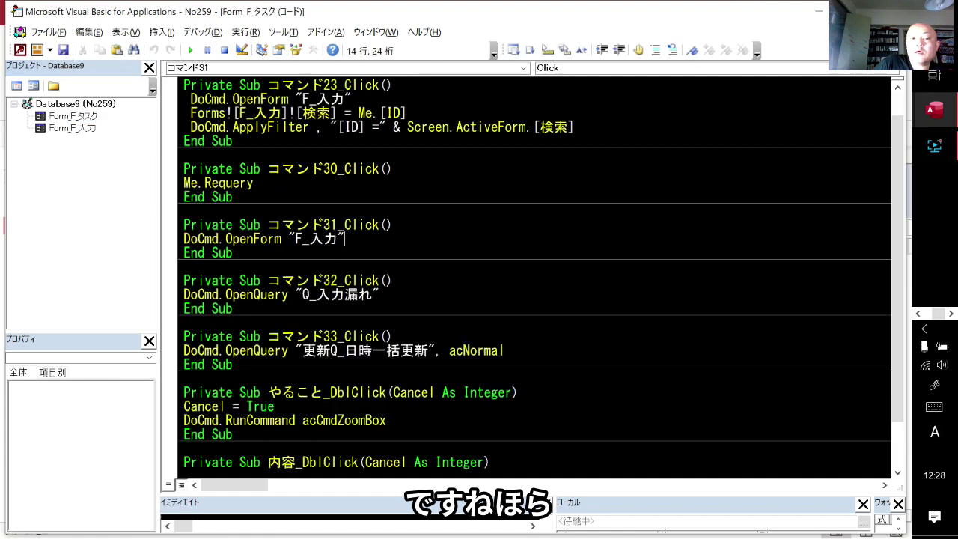
scroll(535, 277, up, 2)
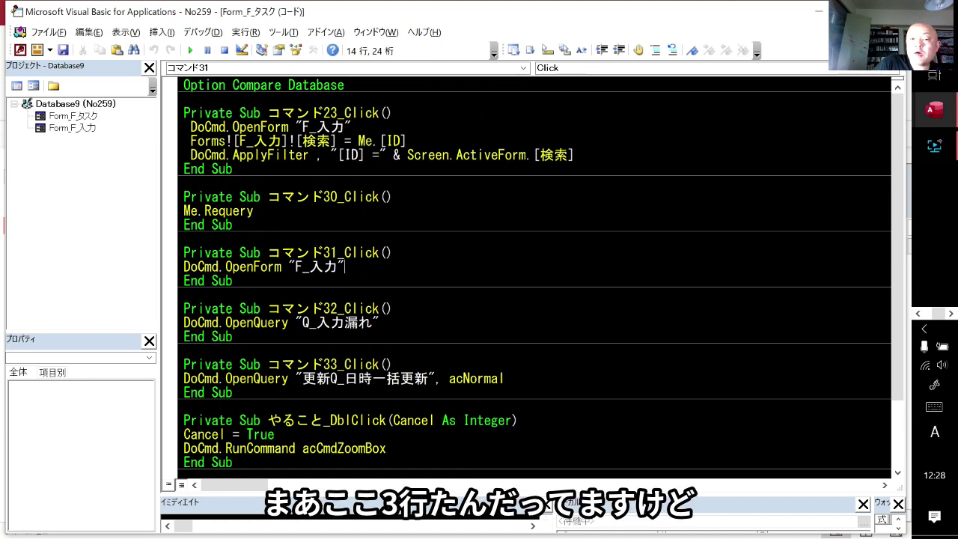
scroll(535, 277, down, 2)
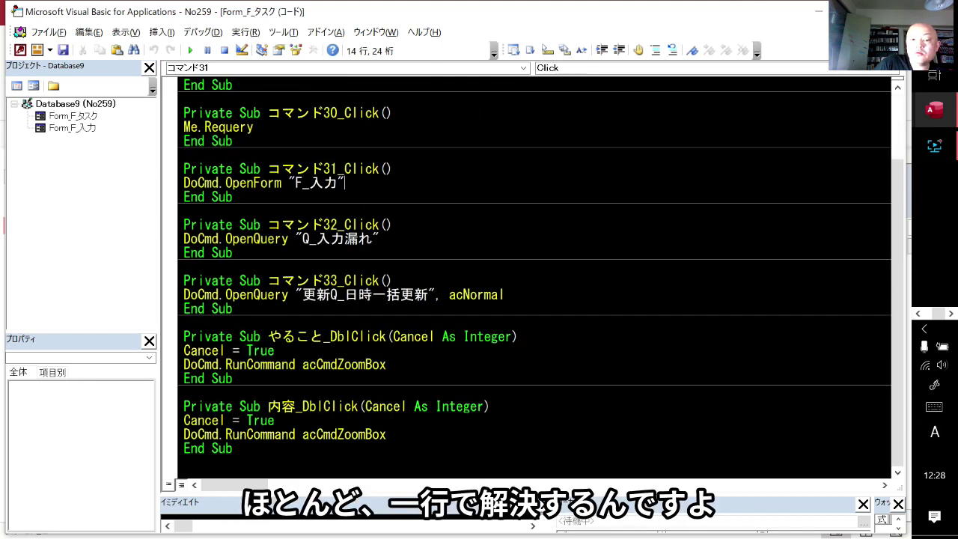
click(393, 281)
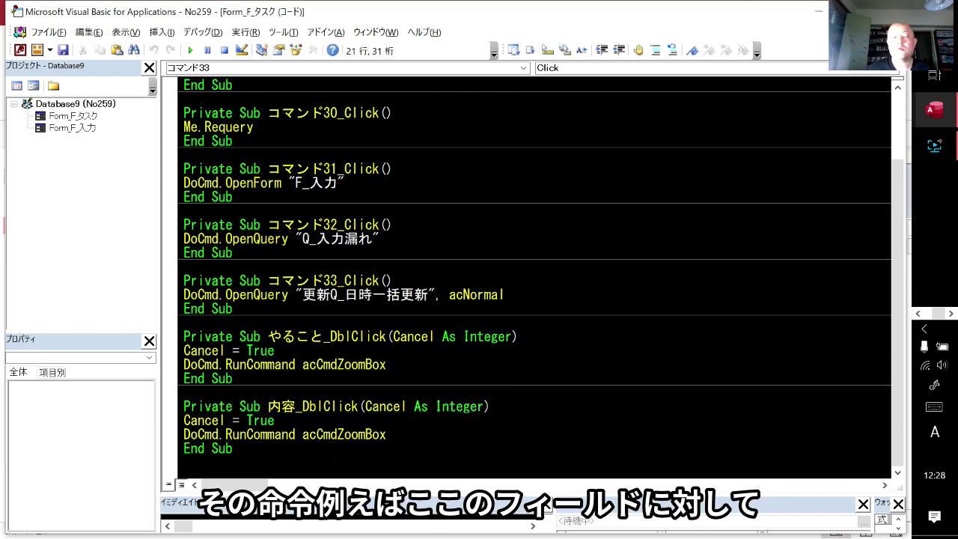
Step: Return from VBA with Alt+F11 and select the new-record row of F_タスク
key(alt+F11)
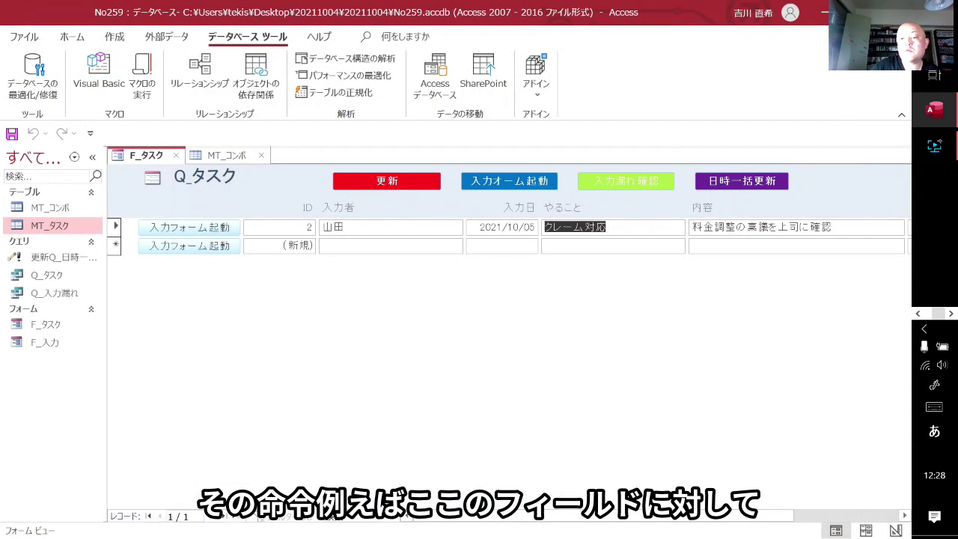
click(604, 244)
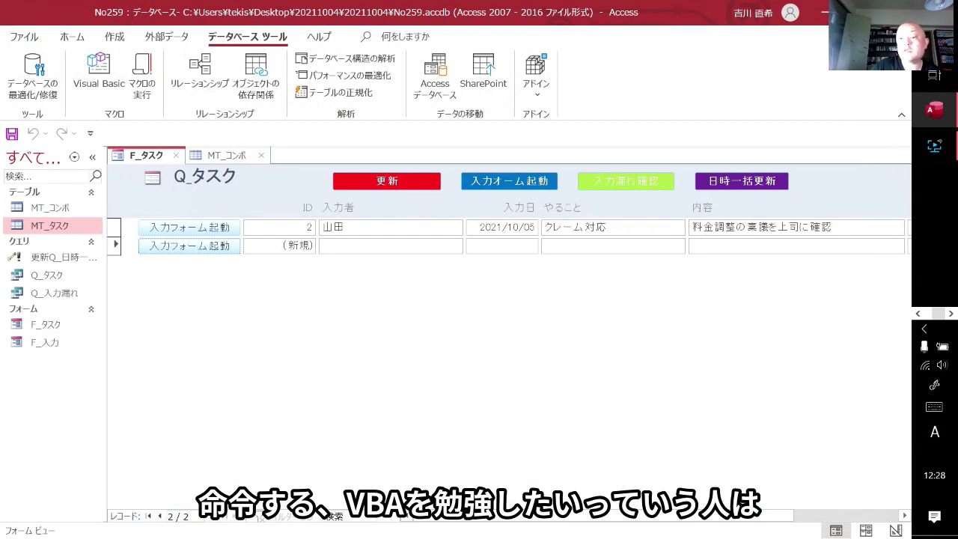